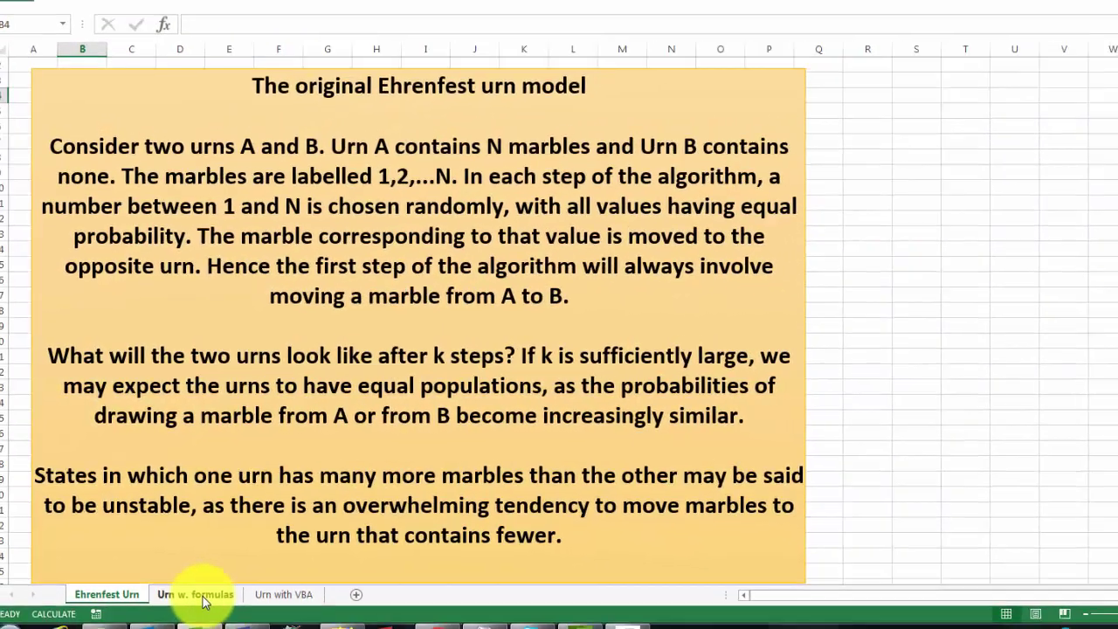
# Open the Urn w. formulas sheet and review the B11 comment and the row-15 formula note.
pyautogui.click(179, 591)
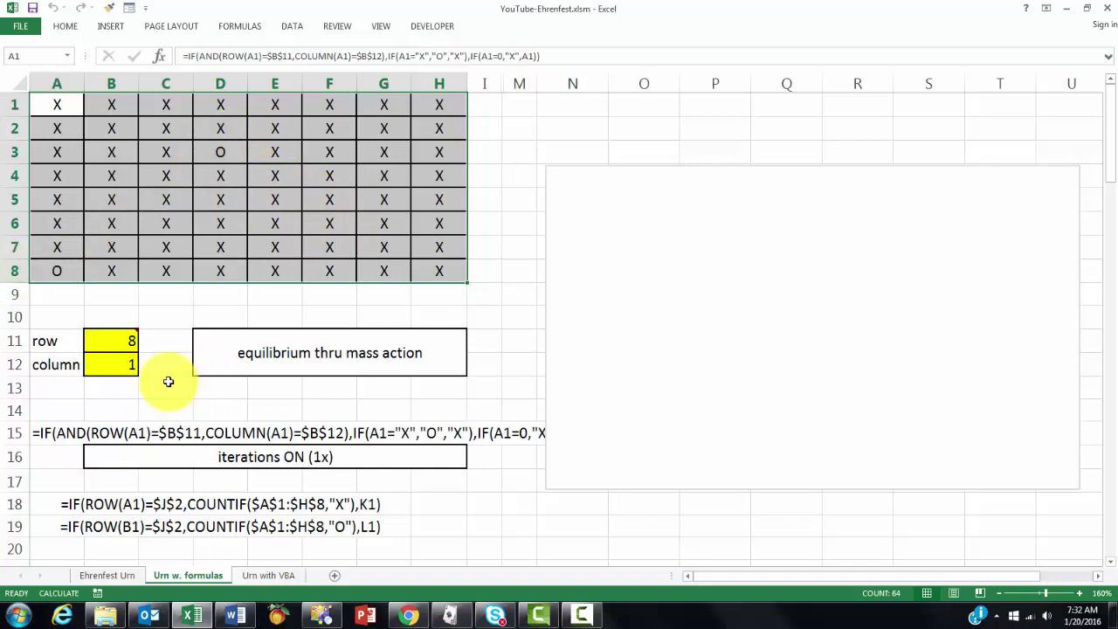
pyautogui.moveTo(116, 344)
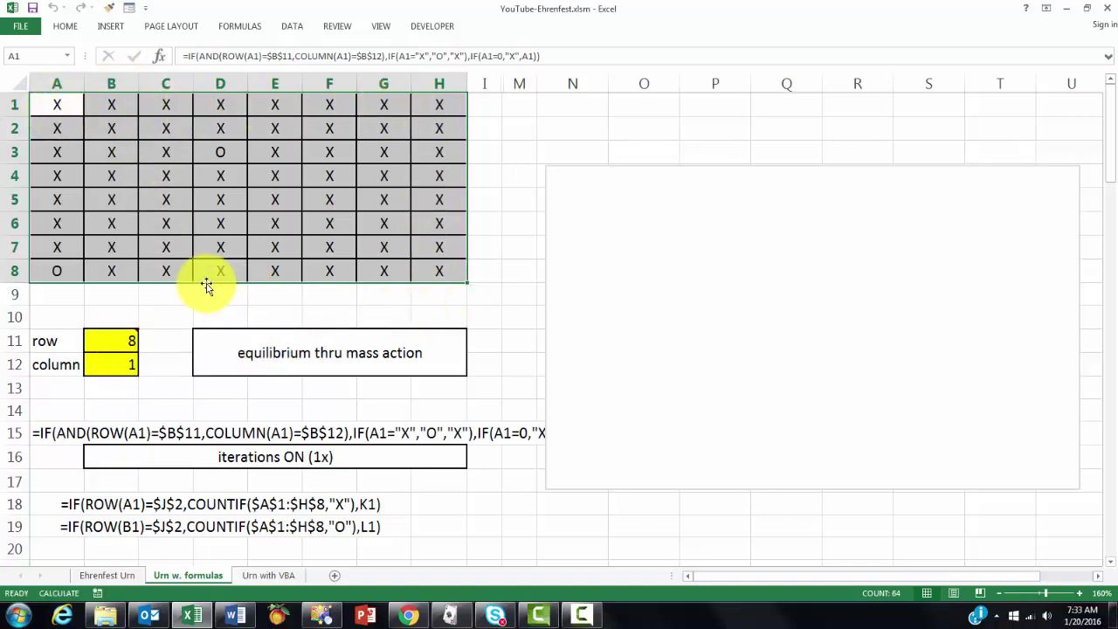
pyautogui.moveTo(300, 429)
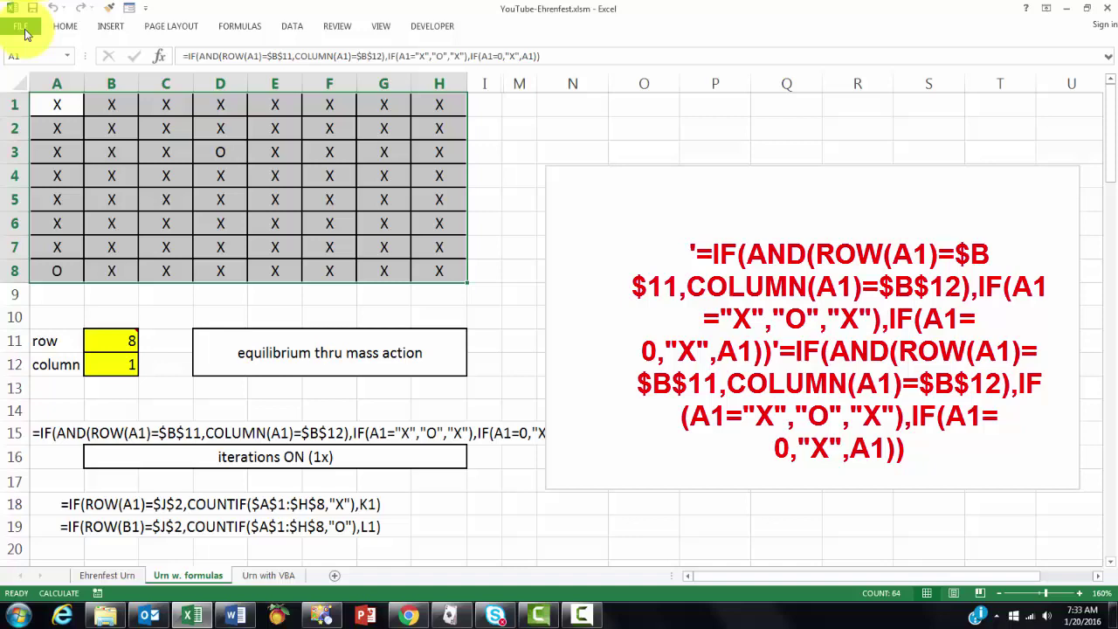
# Turn on iterative calculation with a maximum of 1 iteration in Excel's Formulas options.
pyautogui.click(26, 34)
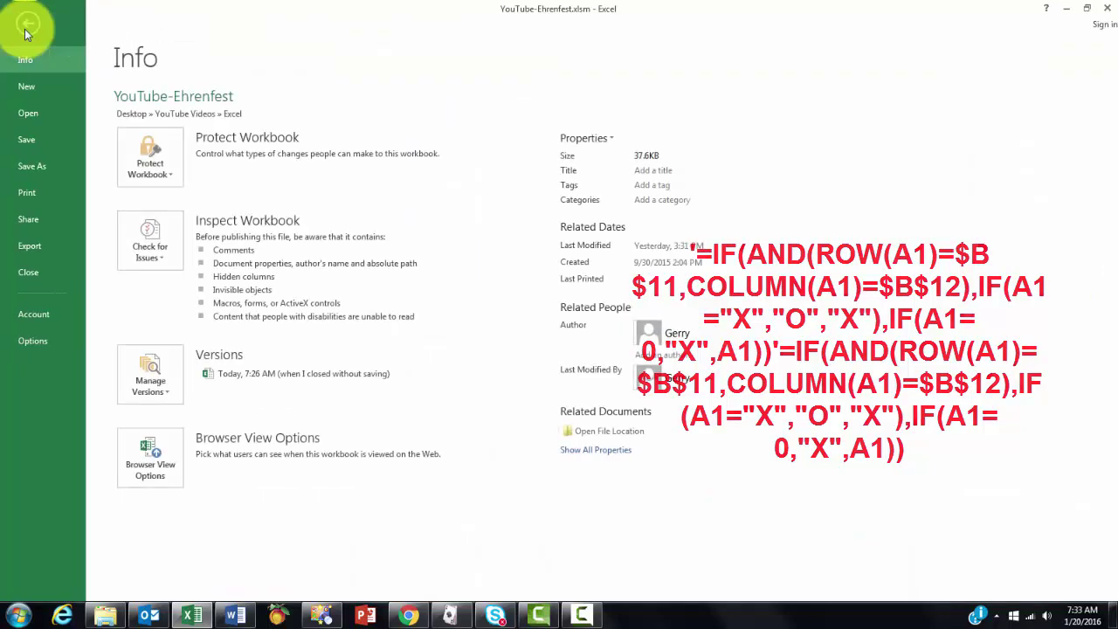
pyautogui.click(44, 338)
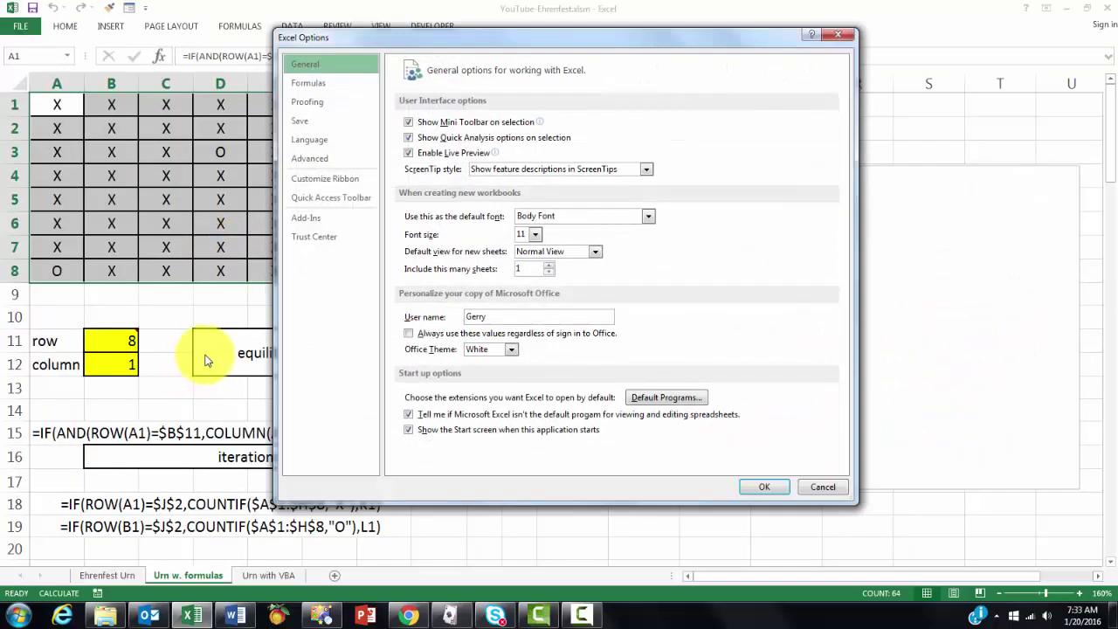
pyautogui.click(312, 83)
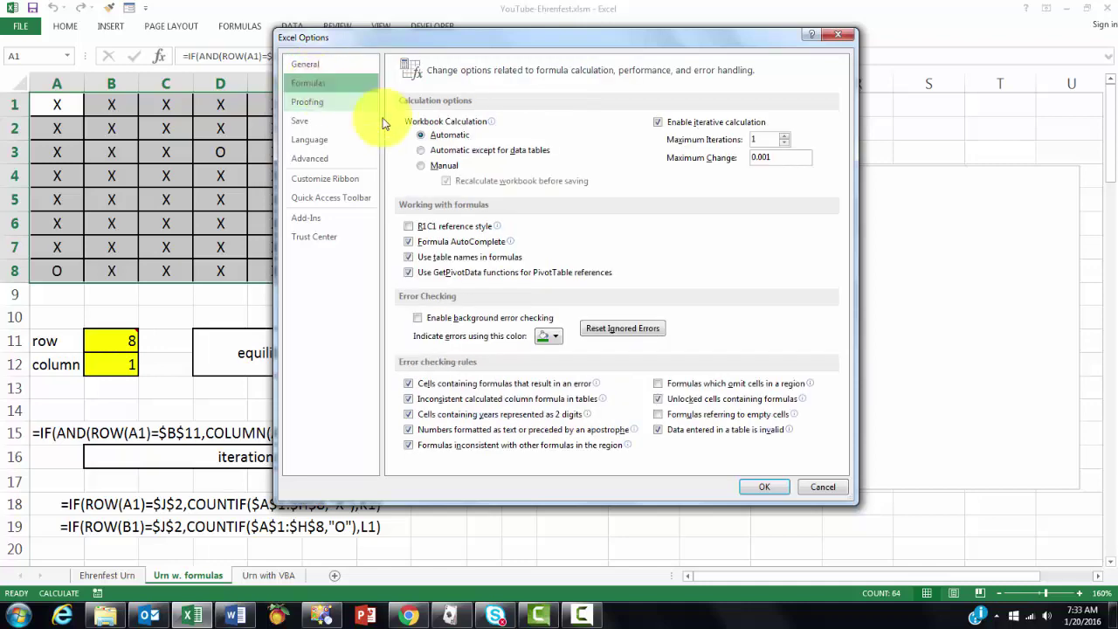
pyautogui.click(659, 122)
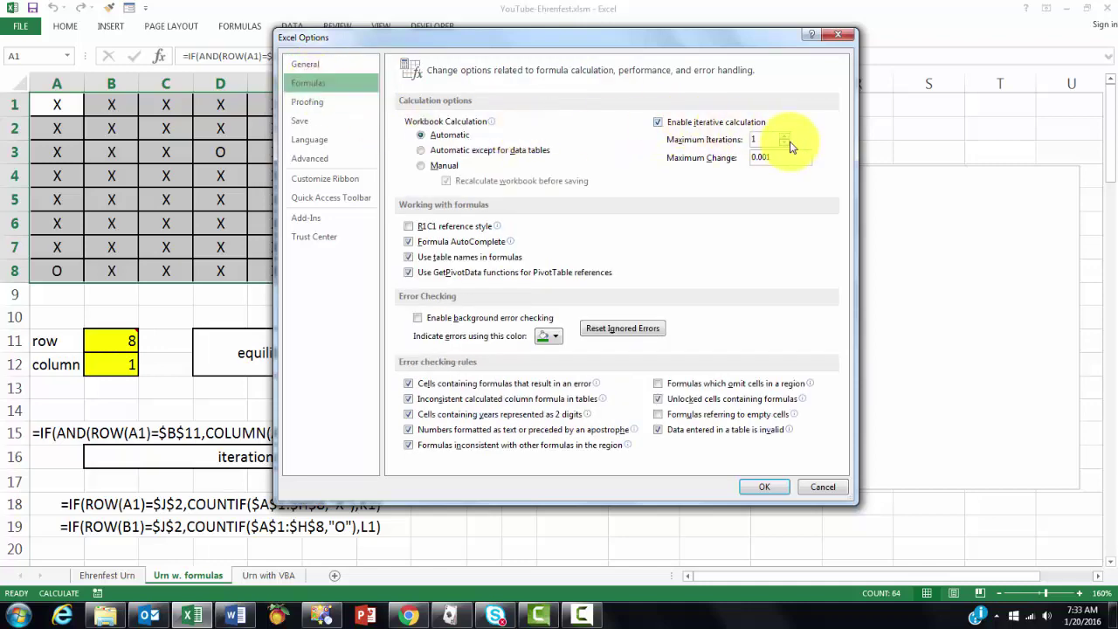
pyautogui.click(767, 489)
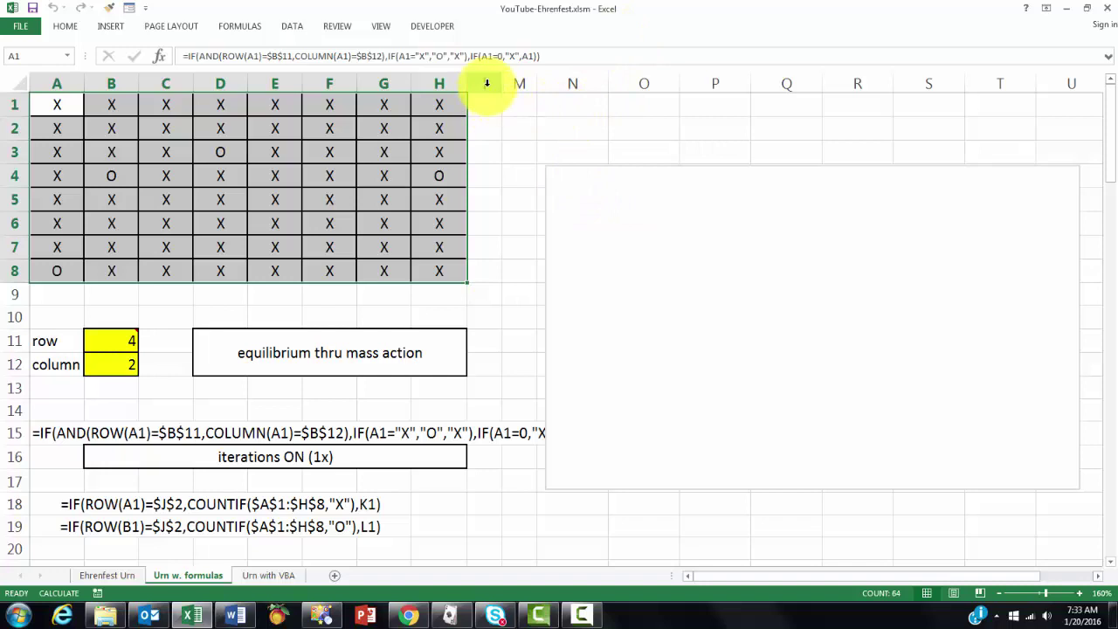
# Unhide the hidden columns J to L between columns I and M.
pyautogui.moveTo(487, 83); pyautogui.dragTo(515, 83)
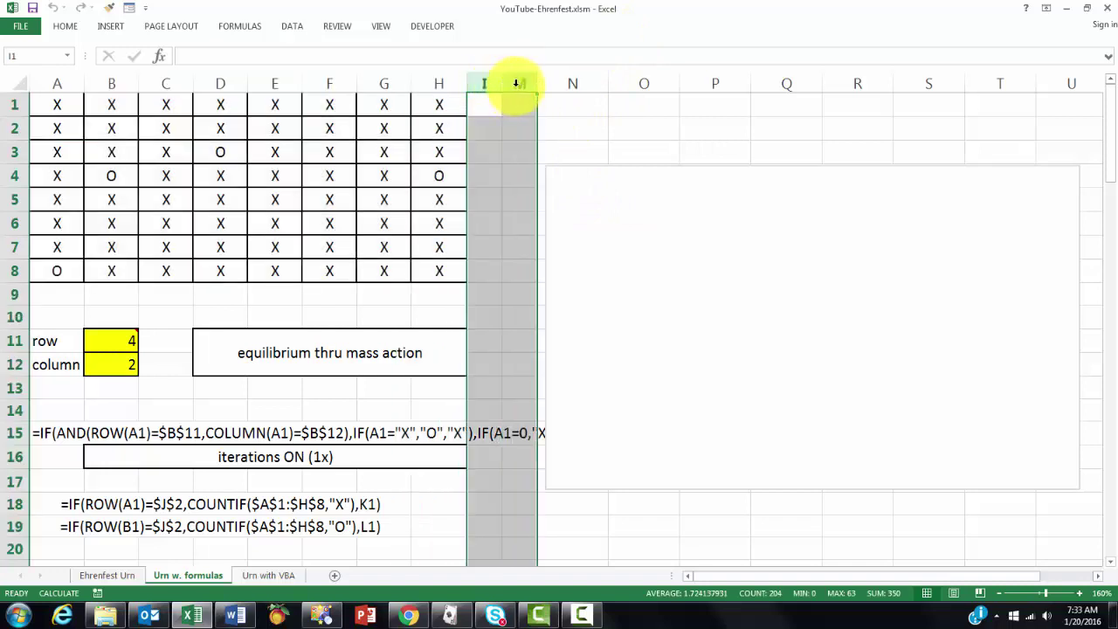
pyautogui.rightClick(517, 84)
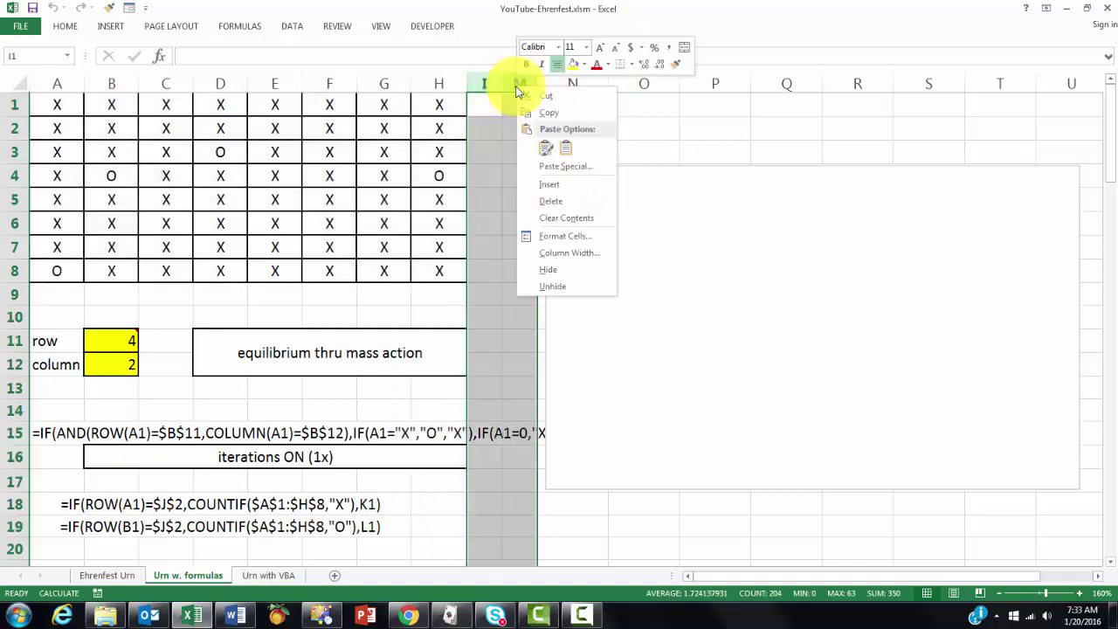
pyautogui.click(552, 288)
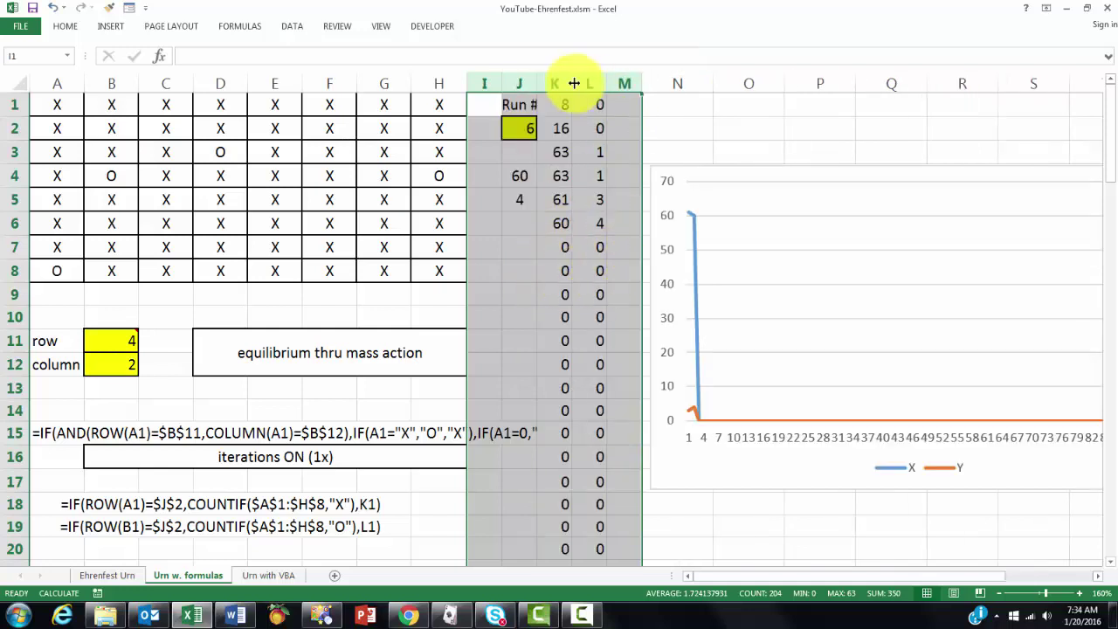
# Inspect the Run # formula in J2, the X and O counts in J4–J5, and the K1:K100 history.
pyautogui.click(521, 129)
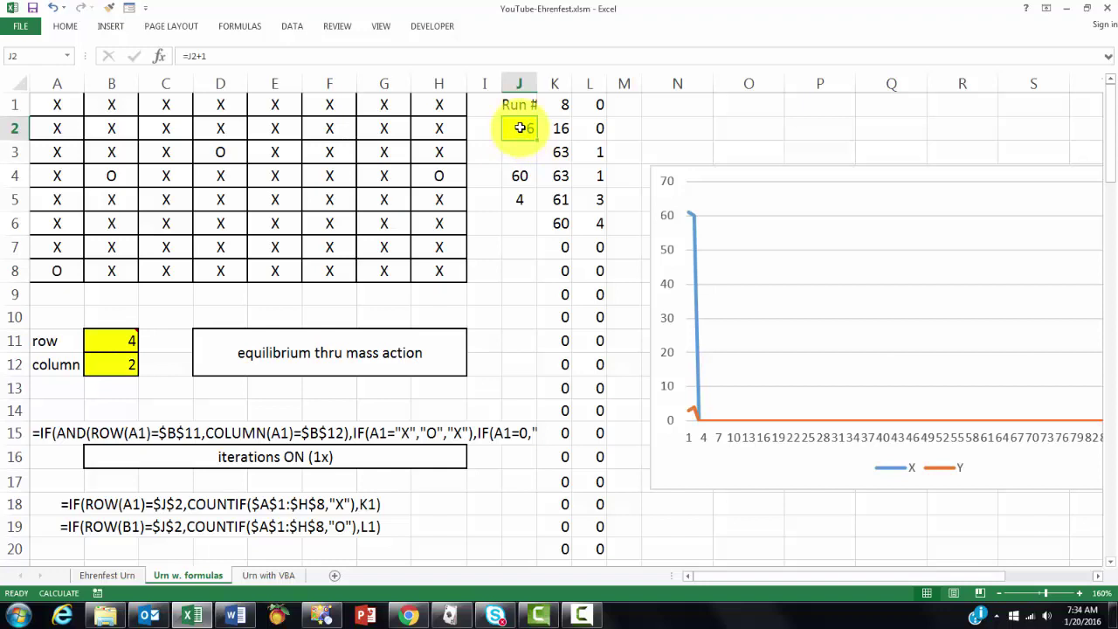
pyautogui.click(522, 178)
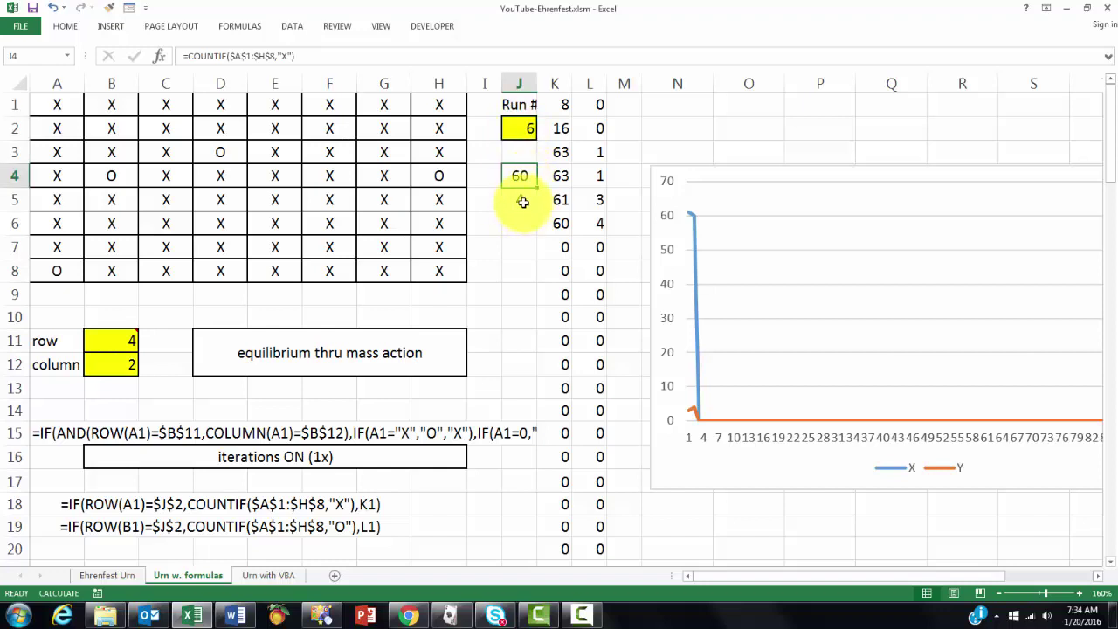
pyautogui.click(523, 202)
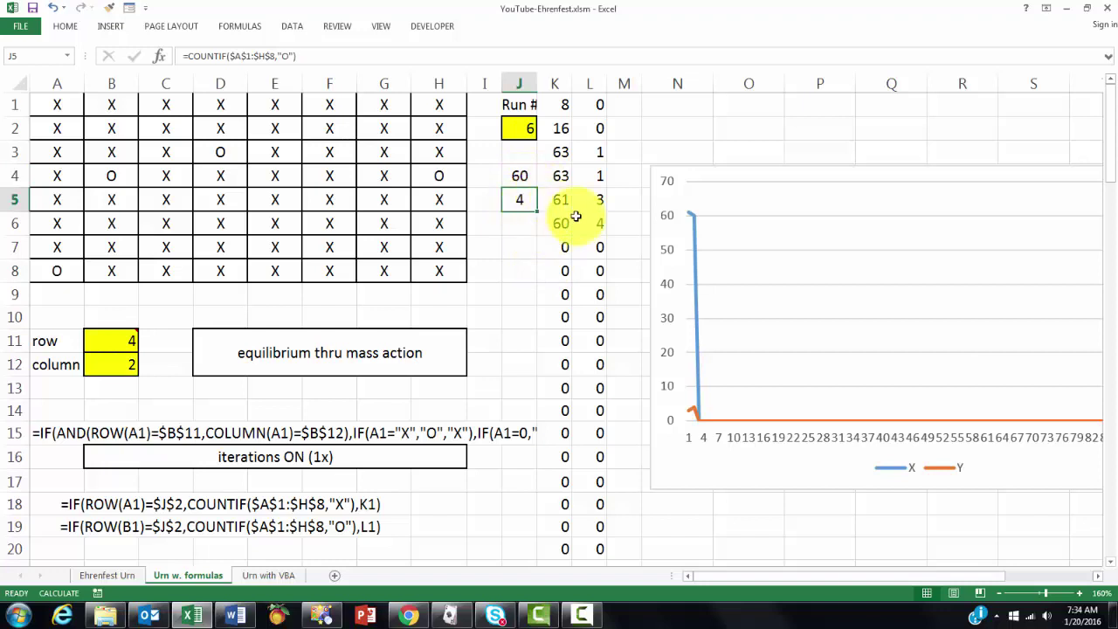
pyautogui.click(558, 104)
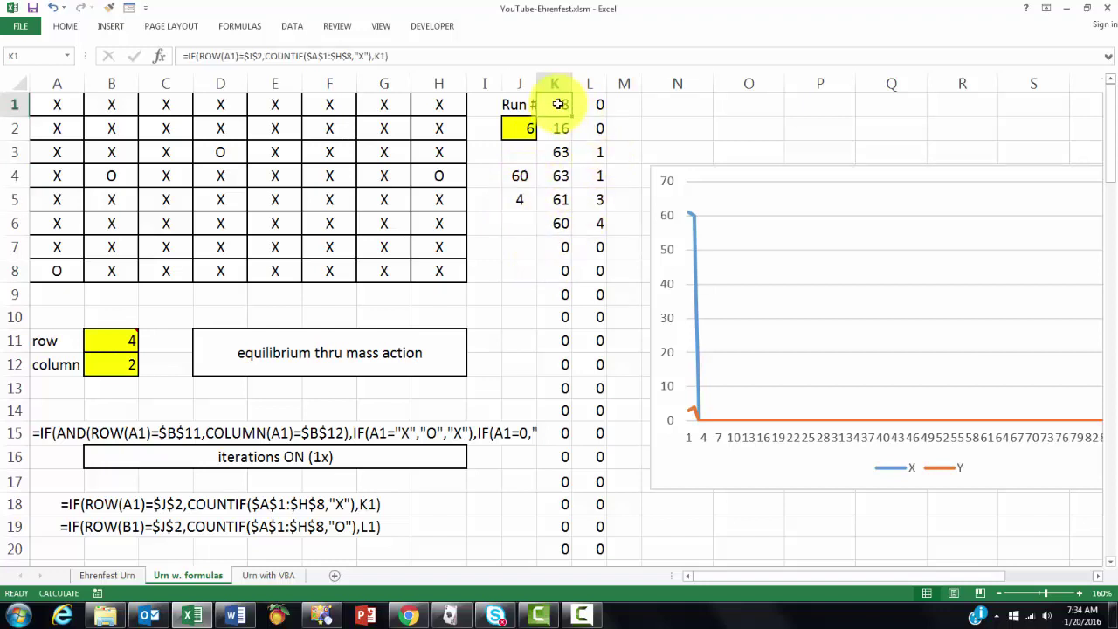
pyautogui.hotkey('ctrl', 'shift', 'Down')
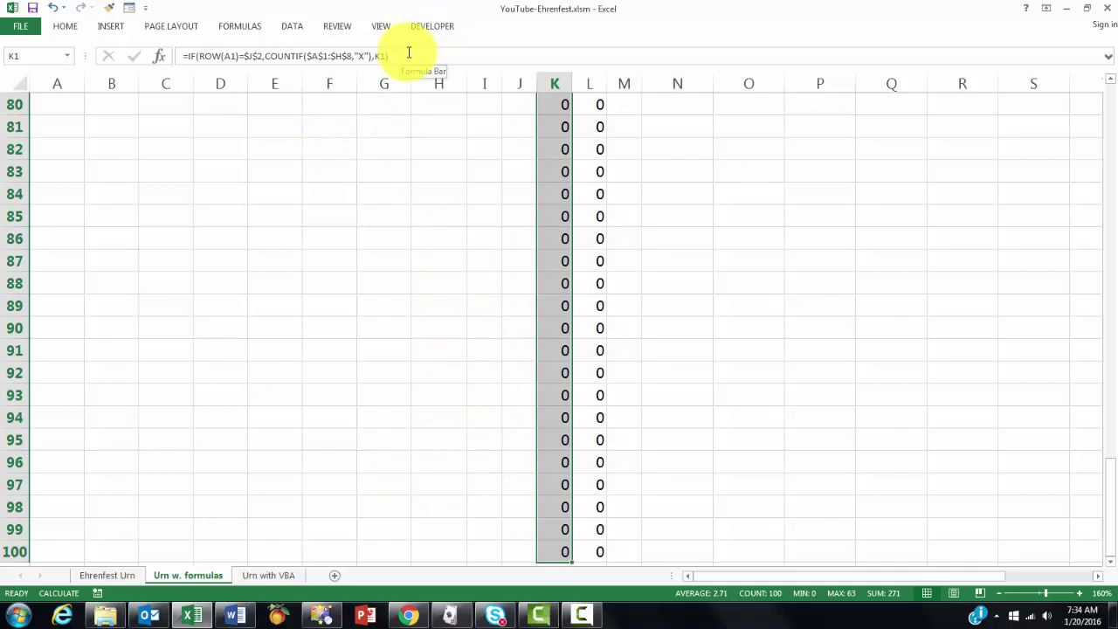
pyautogui.hotkey('ctrl', 'Home')
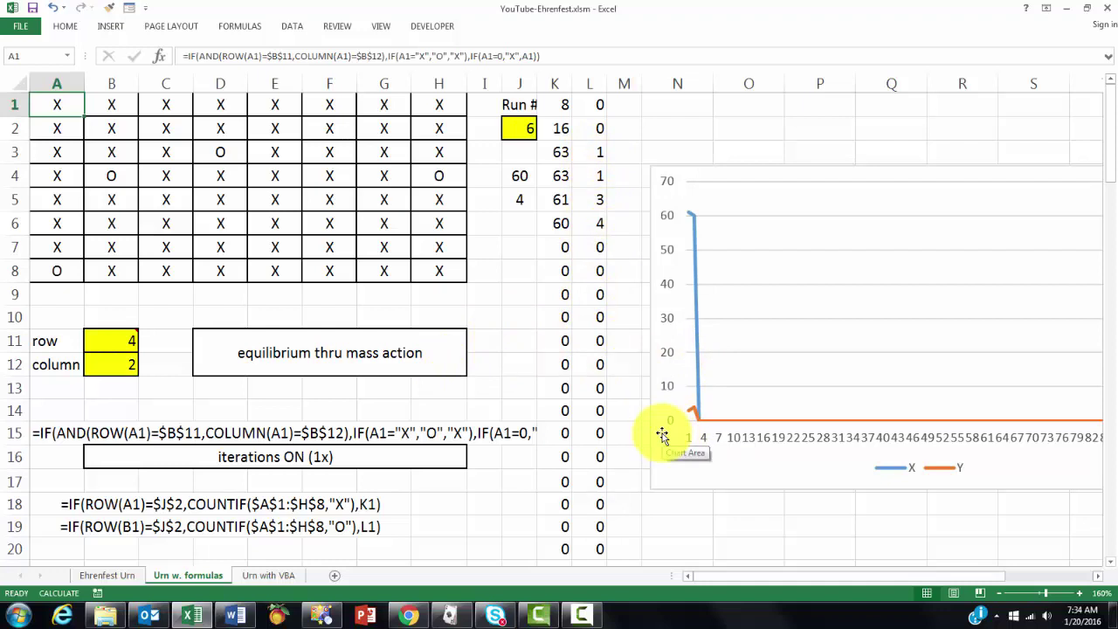
# Recalculate with F9 five times to advance the urn simulation toward equilibrium.
pyautogui.press('F9')
pyautogui.press('F9')
pyautogui.press('F9')
pyautogui.press('F9')
pyautogui.press('F9')
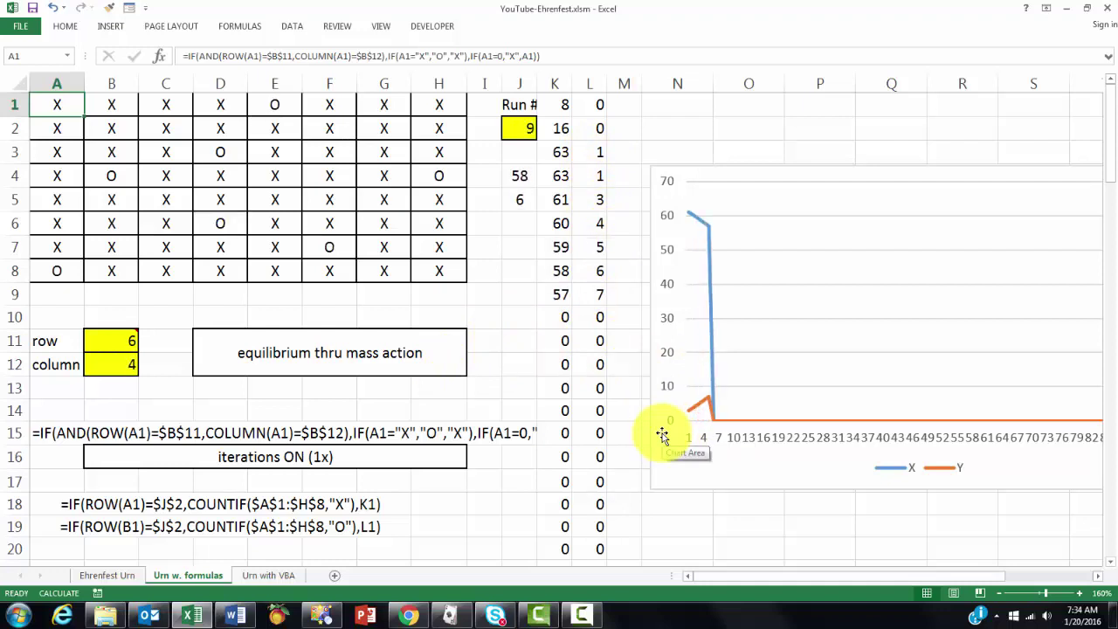
pyautogui.press('F9')
pyautogui.press('F9')
pyautogui.press('F9')
pyautogui.press('F9')
pyautogui.press('F9')
pyautogui.press('F9')
pyautogui.press('F9')
pyautogui.press('F9')
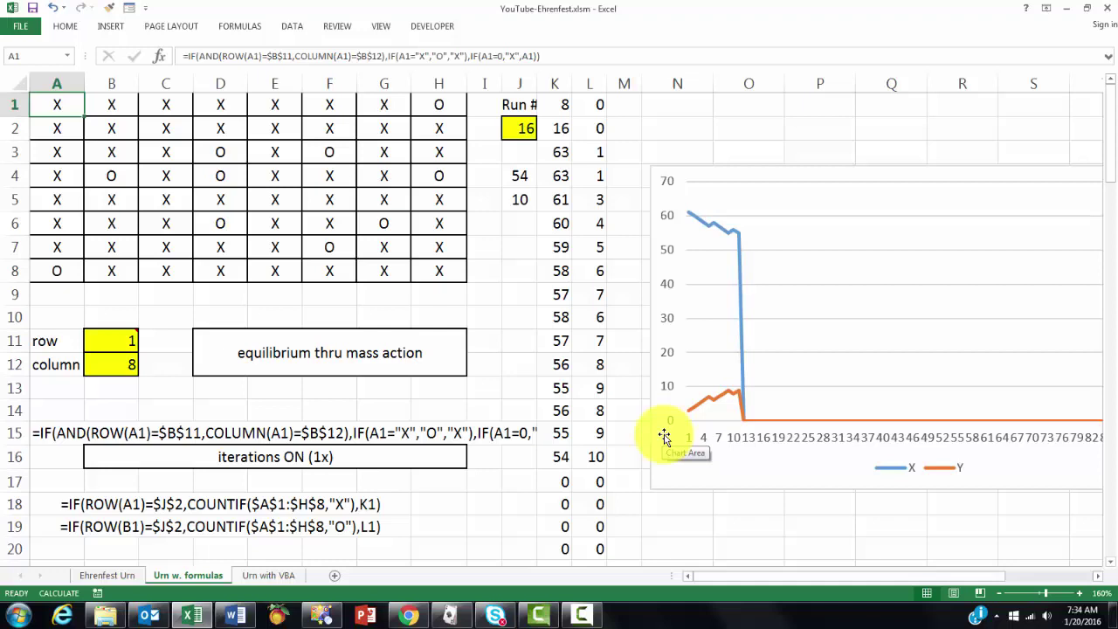
pyautogui.press('F9')
pyautogui.press('F9')
pyautogui.press('F9')
pyautogui.press('F9')
pyautogui.press('F9')
pyautogui.press('F9')
pyautogui.press('F9')
pyautogui.press('F9')
pyautogui.press('F9')
pyautogui.press('F9')
pyautogui.press('F9')
pyautogui.press('F9')
pyautogui.press('F9')
pyautogui.press('F9')
pyautogui.press('F9')
pyautogui.press('F9')
pyautogui.press('F9')
pyautogui.press('F9')
pyautogui.press('F9')
pyautogui.press('F9')
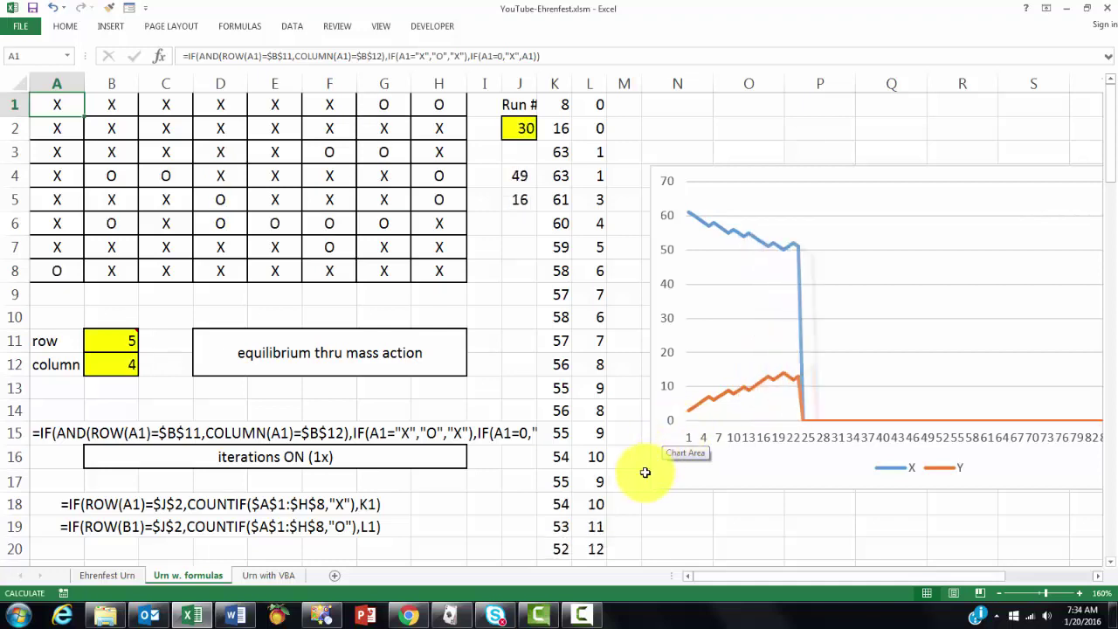
pyautogui.press('F9')
pyautogui.press('F9')
pyautogui.press('F9')
pyautogui.press('F9')
pyautogui.press('F9')
pyautogui.press('F9')
pyautogui.press('F9')
pyautogui.press('F9')
pyautogui.press('F9')
pyautogui.press('F9')
pyautogui.press('F9')
pyautogui.press('F9')
pyautogui.press('F9')
pyautogui.press('F9')
pyautogui.press('F9')
pyautogui.press('F9')
pyautogui.press('F9')
pyautogui.press('F9')
pyautogui.press('F9')
pyautogui.press('F9')
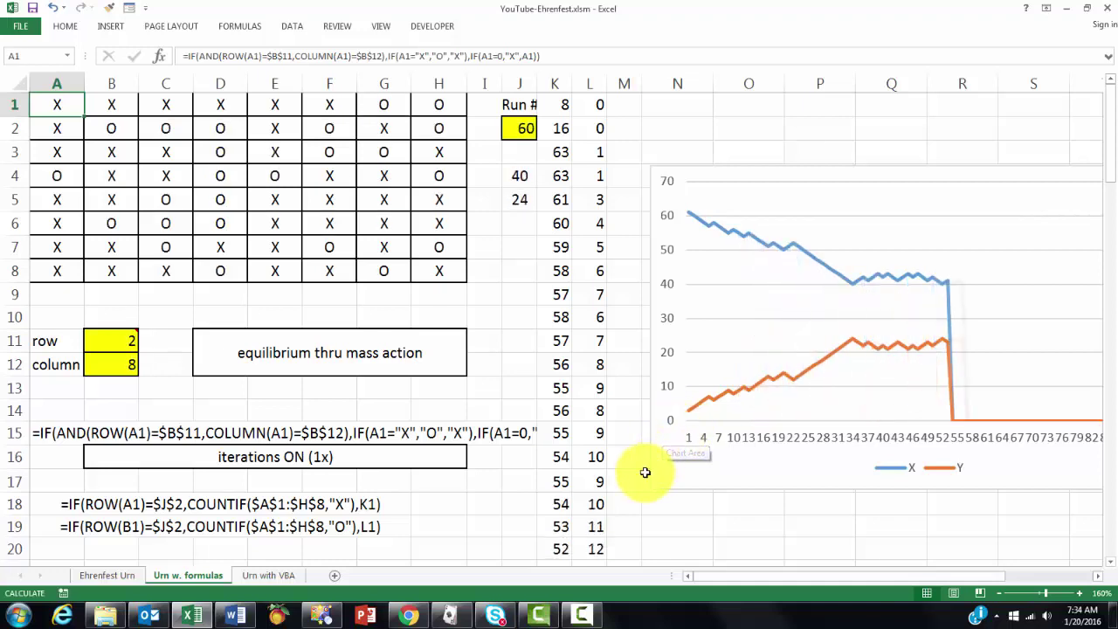
pyautogui.press('F9')
pyautogui.press('F9')
pyautogui.press('F9')
pyautogui.press('F9')
pyautogui.press('F9')
pyautogui.press('F9')
pyautogui.press('F9')
pyautogui.press('F9')
pyautogui.press('F9')
pyautogui.press('F9')
pyautogui.press('F9')
pyautogui.press('F9')
pyautogui.press('F9')
pyautogui.press('F9')
pyautogui.press('F9')
pyautogui.press('F9')
pyautogui.press('F9')
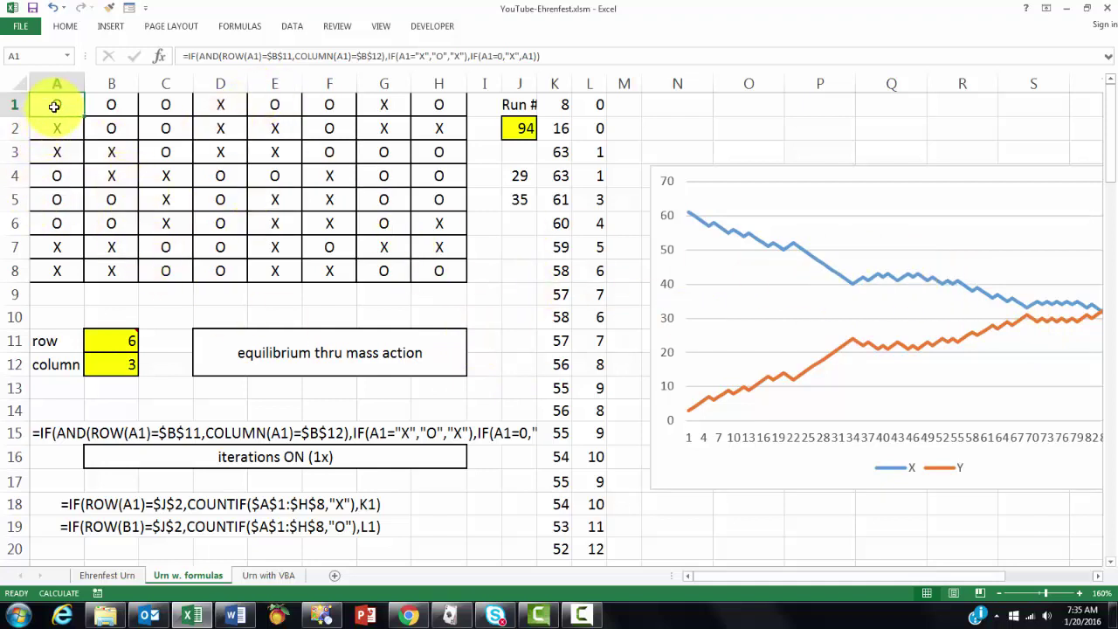
# Re-enter the self-referencing formula across A1:H8 and the Run # counter in J2 to restart from all X.
pyautogui.moveTo(54, 105)
pyautogui.mouseDown()
pyautogui.moveTo(157, 262)
pyautogui.moveTo(426, 278)
pyautogui.mouseUp()
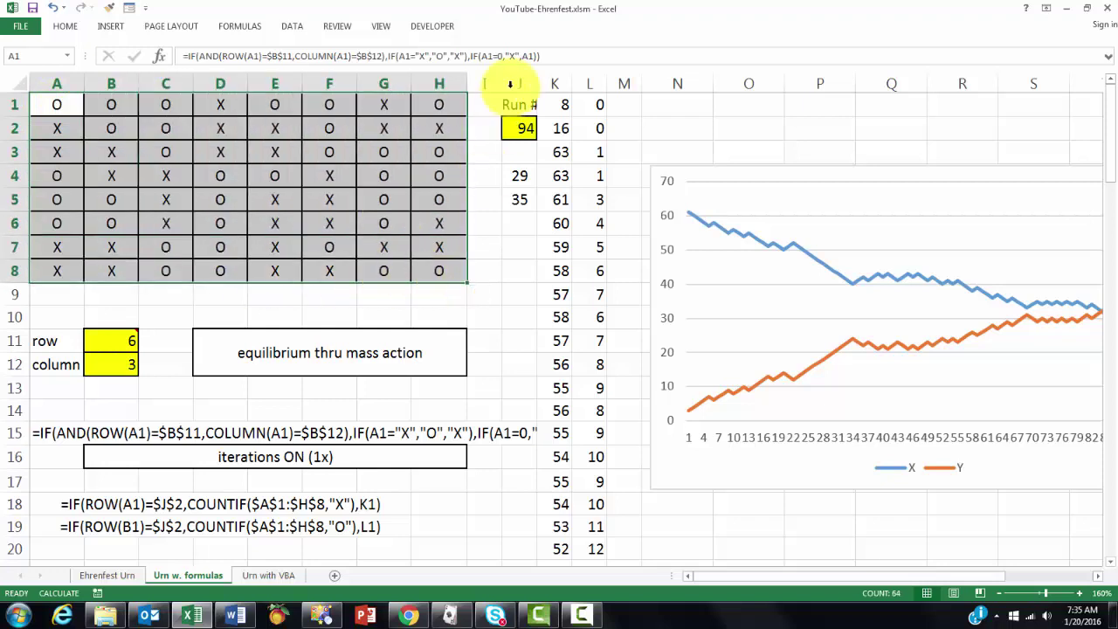
pyautogui.click(556, 56)
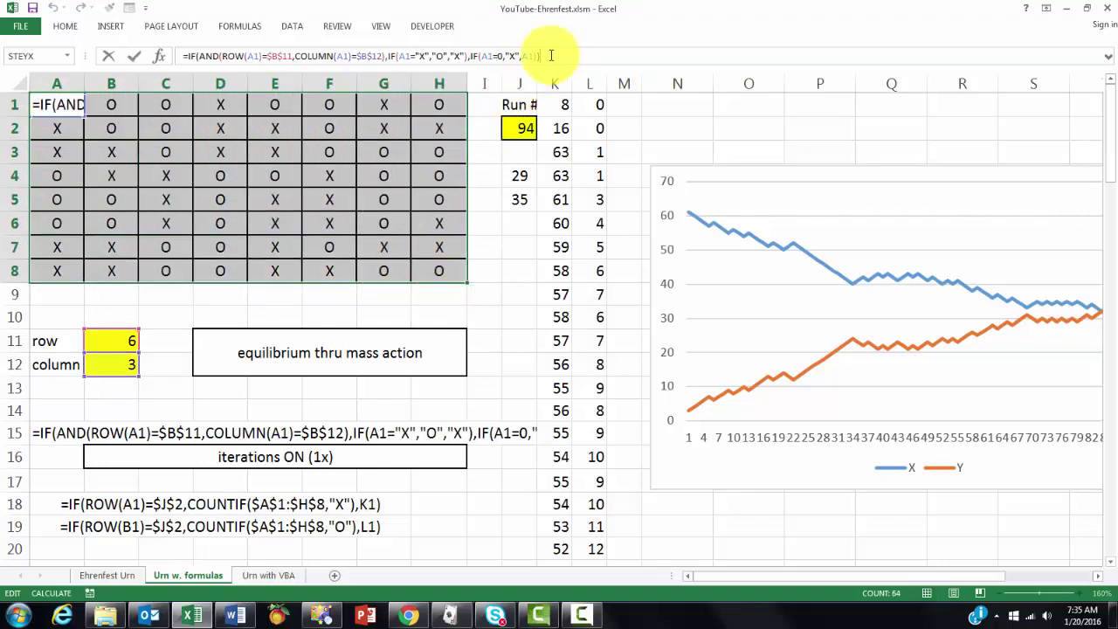
pyautogui.hotkey('ctrl', 'Return')
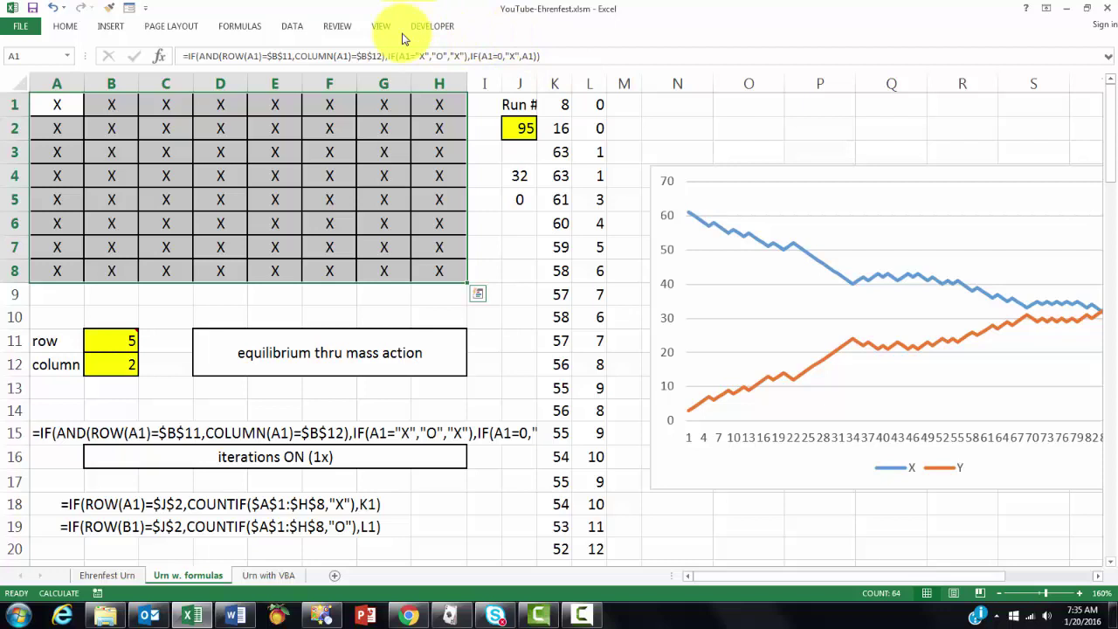
pyautogui.click(523, 128)
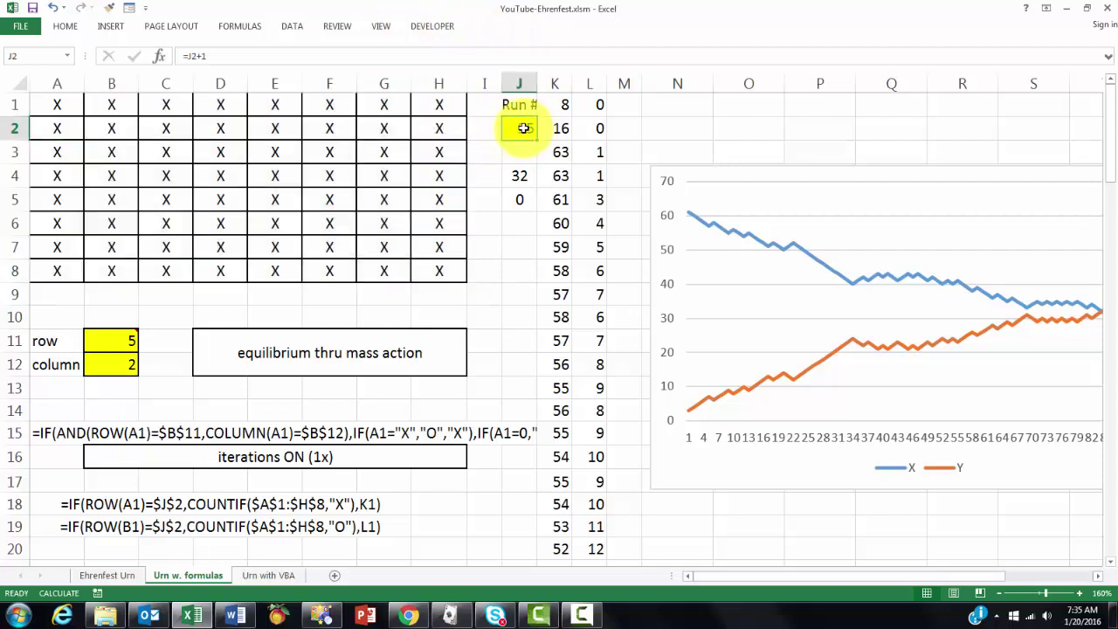
pyautogui.click(214, 56)
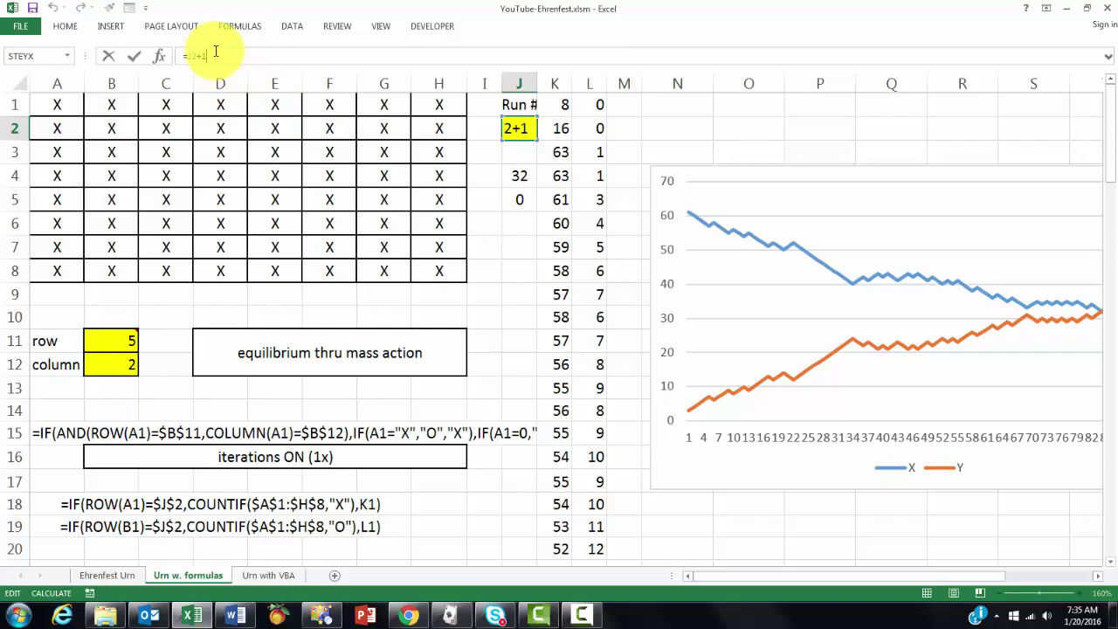
# Re-enter the X and O history formulas down K1:K100 and L1:L100.
pyautogui.click(554, 103)
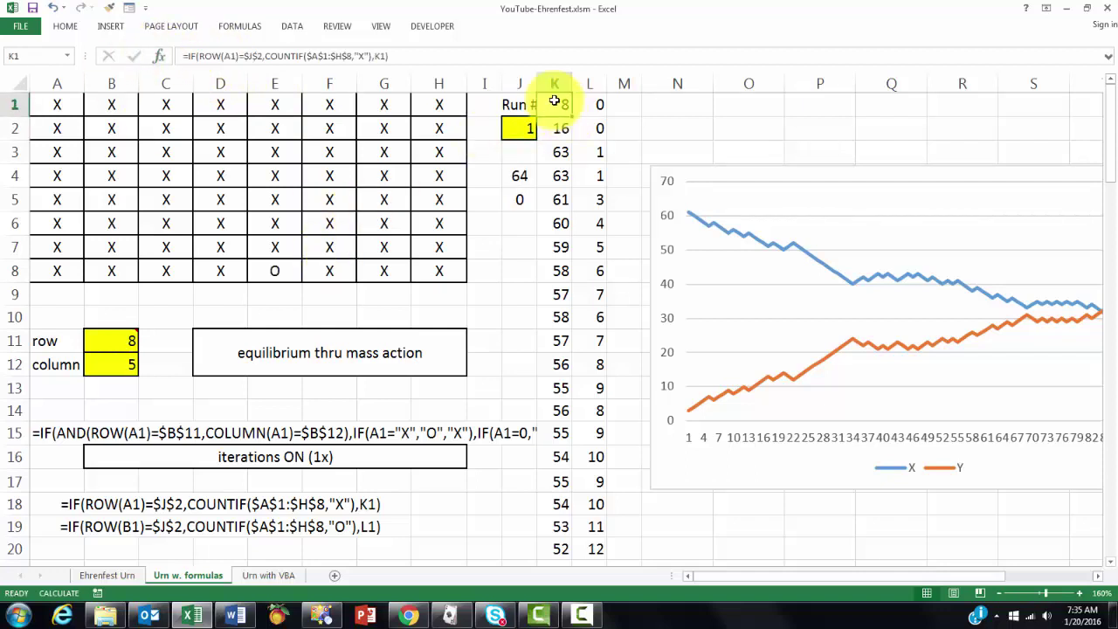
pyautogui.hotkey('ctrl', 'shift', 'Down')
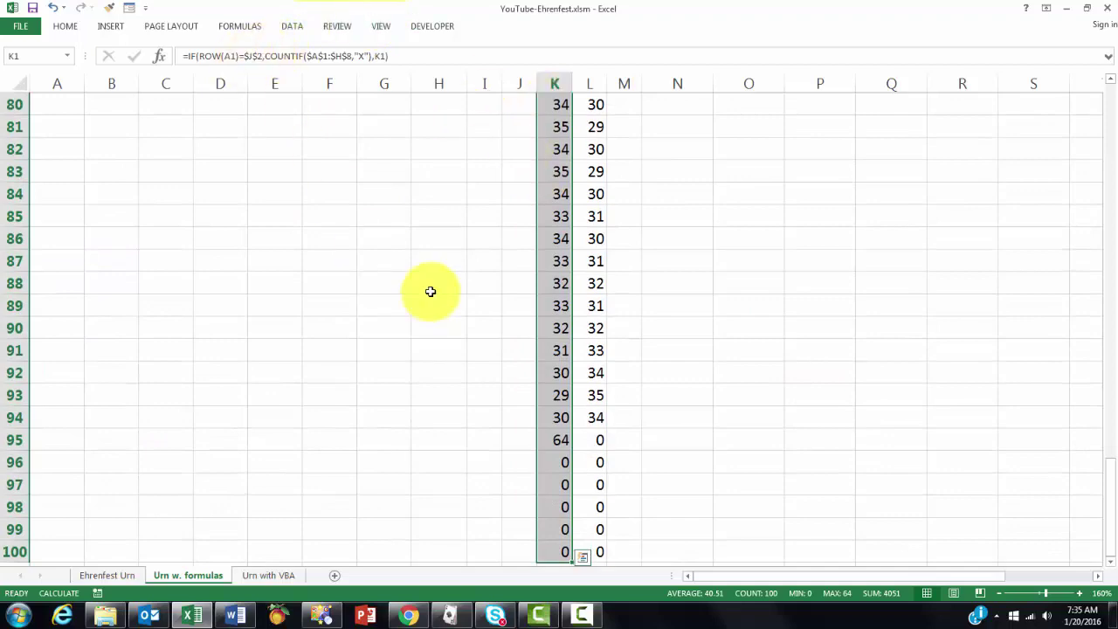
pyautogui.click(400, 56)
pyautogui.hotkey('ctrl', 'Return')
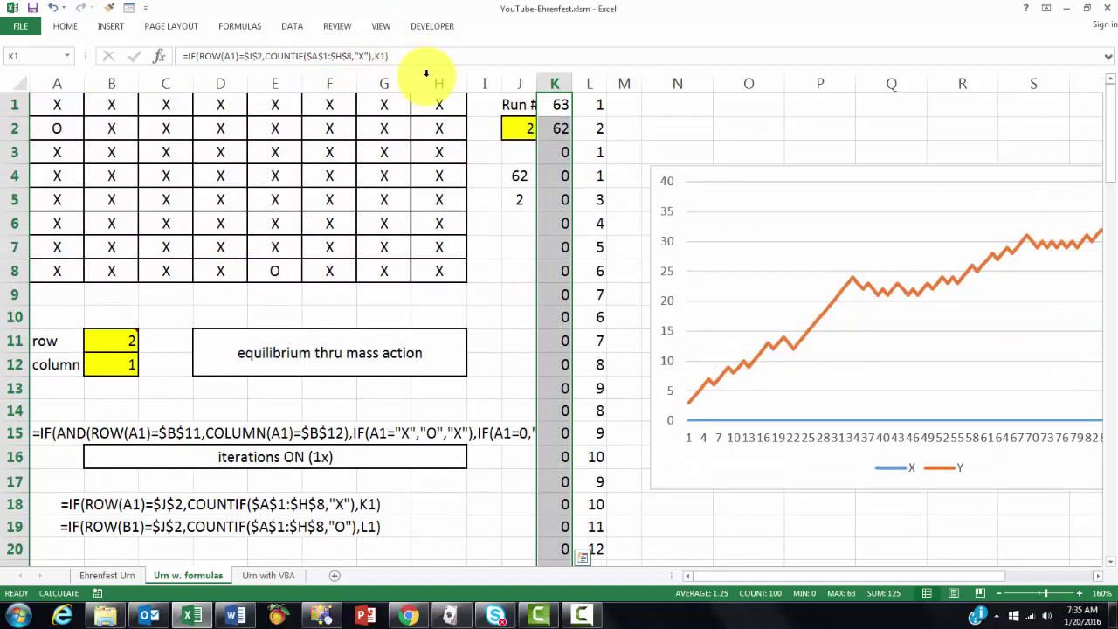
pyautogui.click(599, 104)
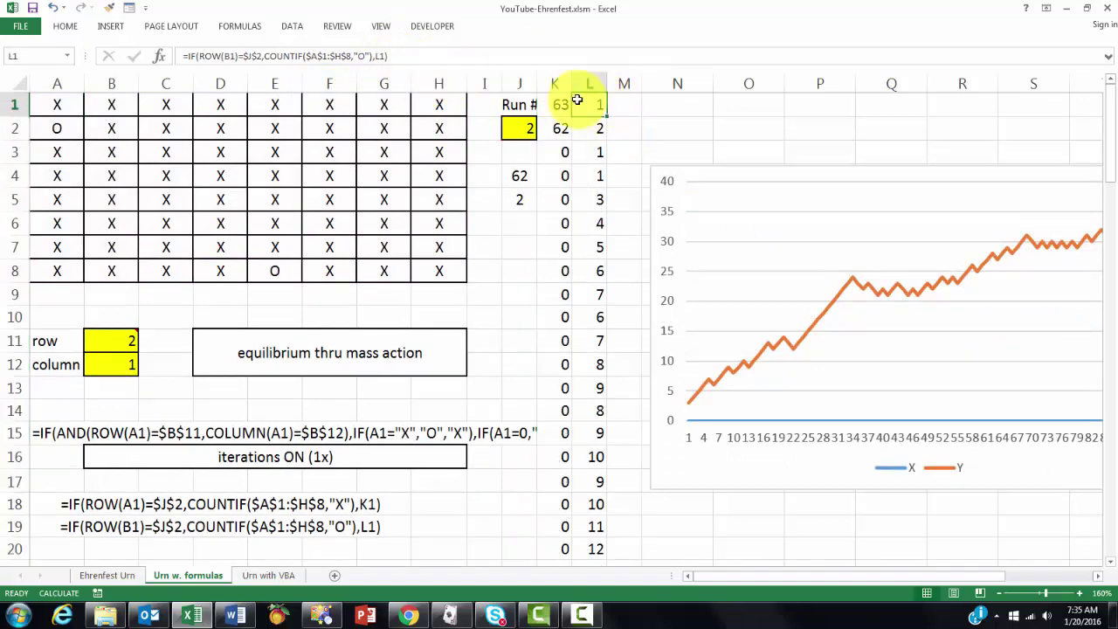
pyautogui.hotkey('ctrl', 'shift', 'Down')
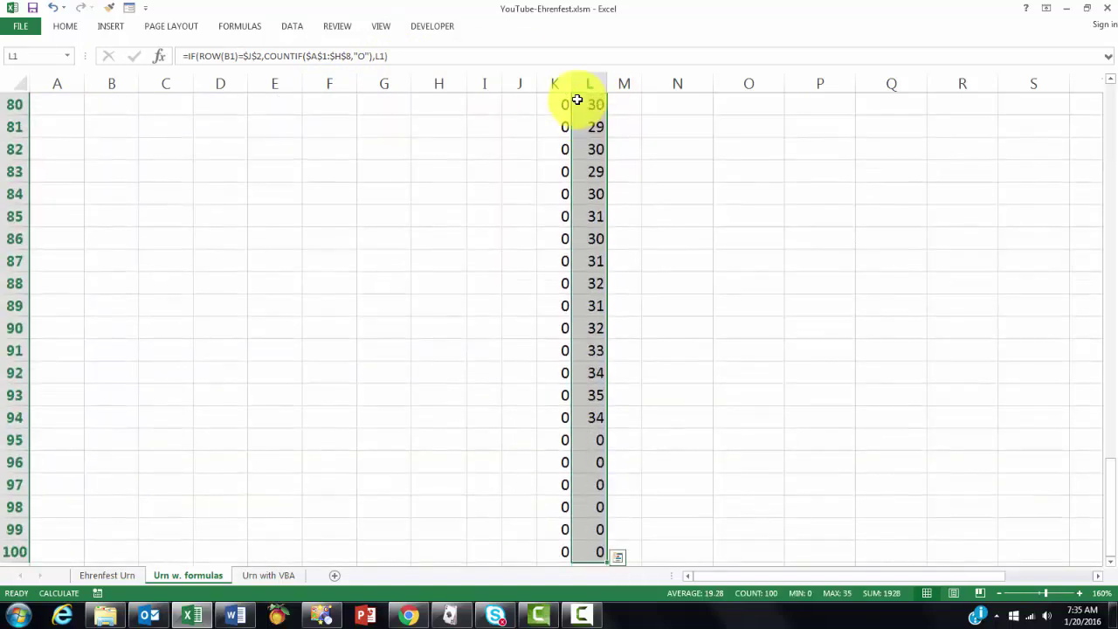
pyautogui.click(391, 55)
pyautogui.hotkey('ctrl', 'Return')
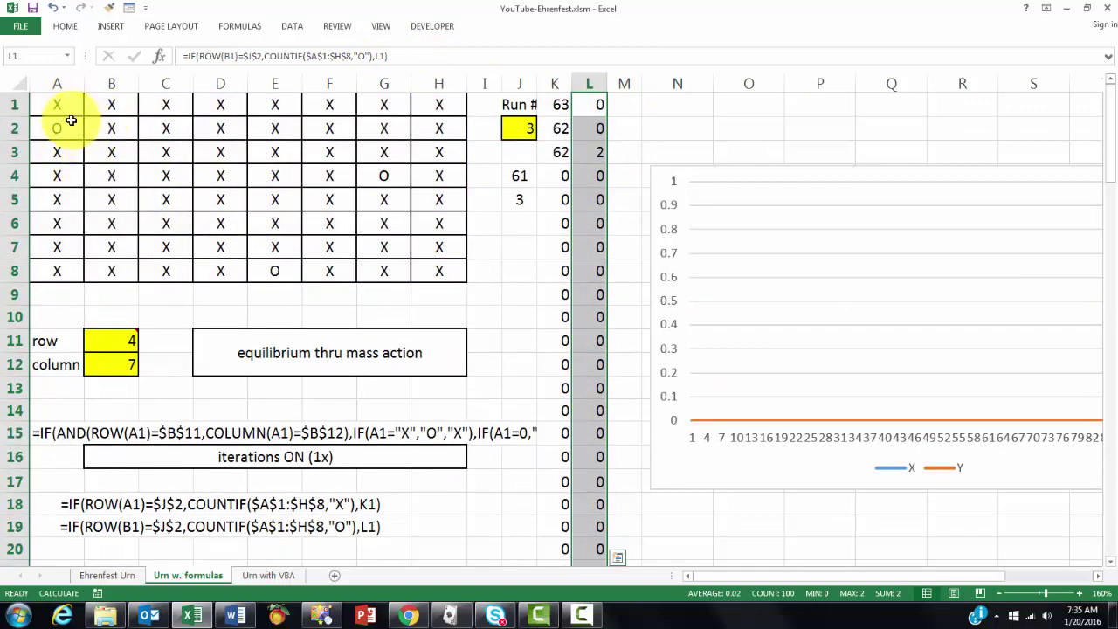
# Recalculate with F9 three times to advance the simulation to run 76.
pyautogui.press('F9')
pyautogui.press('F9')
pyautogui.press('F9')
pyautogui.press('F9')
pyautogui.press('F9')
pyautogui.press('F9')
pyautogui.press('F9')
pyautogui.press('F9')
pyautogui.press('F9')
pyautogui.press('F9')
pyautogui.press('F9')
pyautogui.press('F9')
pyautogui.press('F9')
pyautogui.press('F9')
pyautogui.press('F9')
pyautogui.press('F9')
pyautogui.press('F9')
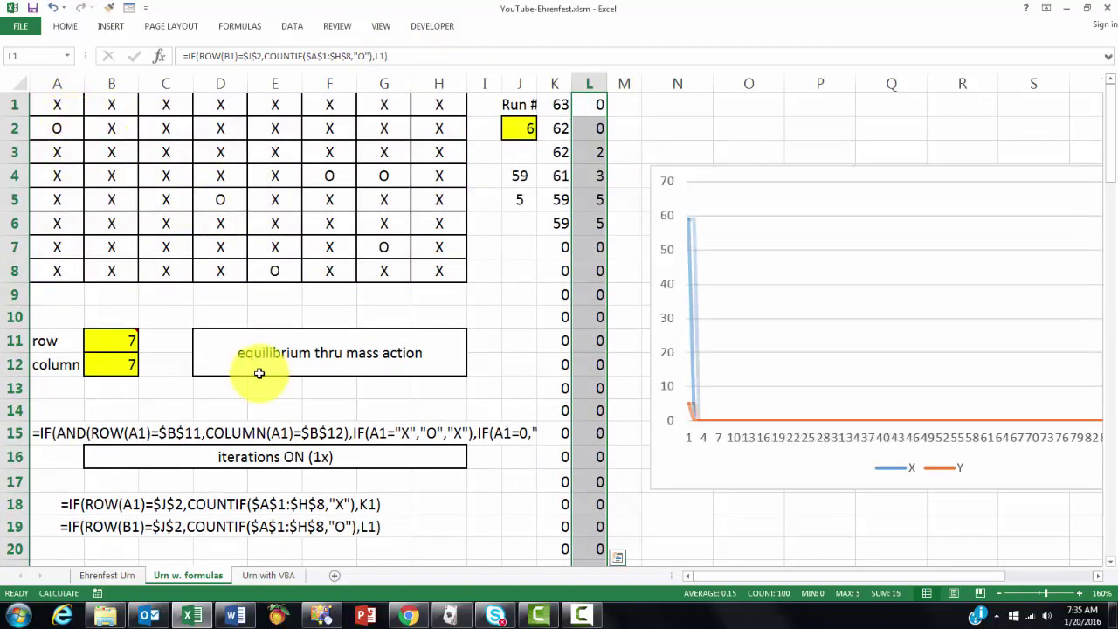
pyautogui.press('F9')
pyautogui.press('F9')
pyautogui.press('F9')
pyautogui.press('F9')
pyautogui.press('F9')
pyautogui.press('F9')
pyautogui.press('F9')
pyautogui.press('F9')
pyautogui.press('F9')
pyautogui.press('F9')
pyautogui.press('F9')
pyautogui.press('F9')
pyautogui.press('F9')
pyautogui.press('F9')
pyautogui.press('F9')
pyautogui.press('F9')
pyautogui.press('F9')
pyautogui.press('F9')
pyautogui.press('F9')
pyautogui.press('F9')
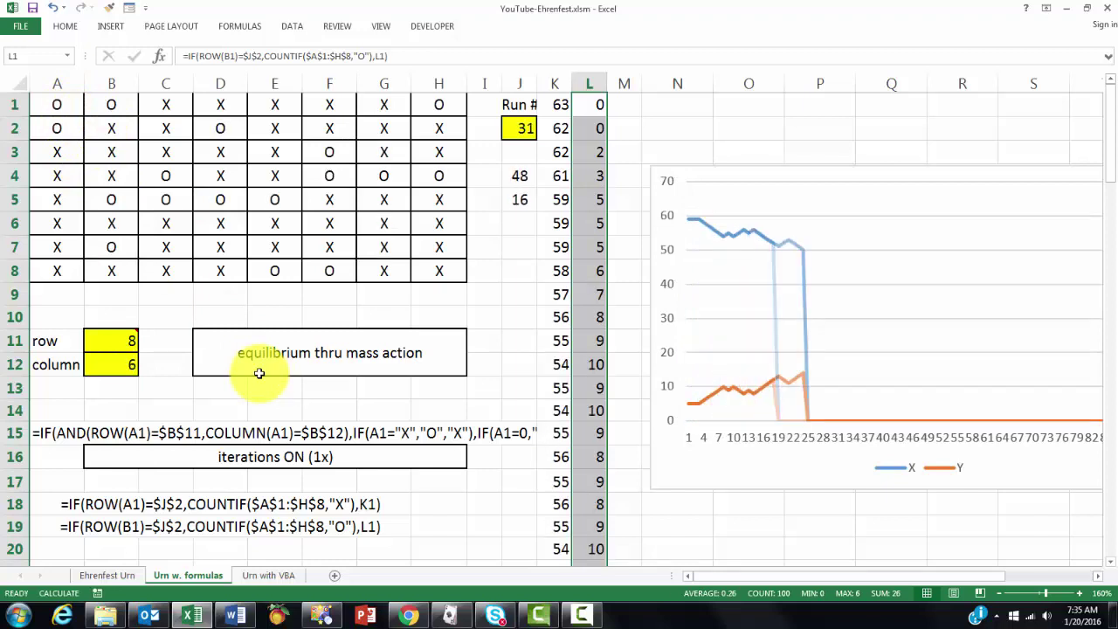
pyautogui.press('F9')
pyautogui.press('F9')
pyautogui.press('F9')
pyautogui.press('F9')
pyautogui.press('F9')
pyautogui.press('F9')
pyautogui.press('F9')
pyautogui.press('F9')
pyautogui.press('F9')
pyautogui.press('F9')
pyautogui.press('F9')
pyautogui.press('F9')
pyautogui.press('F9')
pyautogui.press('F9')
pyautogui.press('F9')
pyautogui.press('F9')
pyautogui.press('F9')
pyautogui.press('F9')
pyautogui.press('F9')
pyautogui.press('F9')
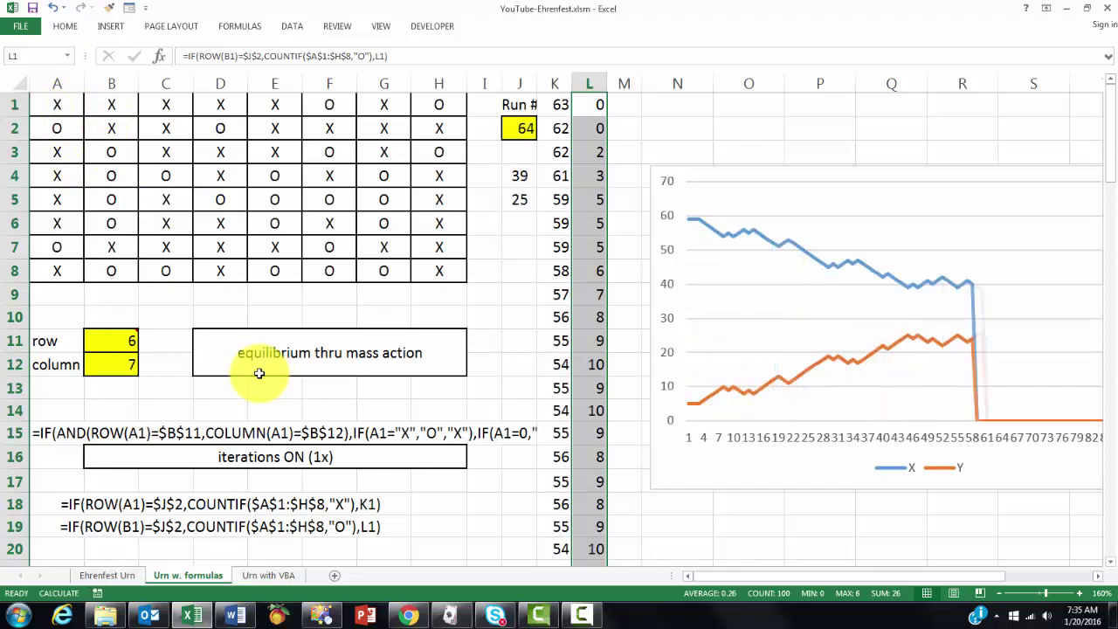
# Switch to the Urn with VBA sheet.
pyautogui.click(268, 576)
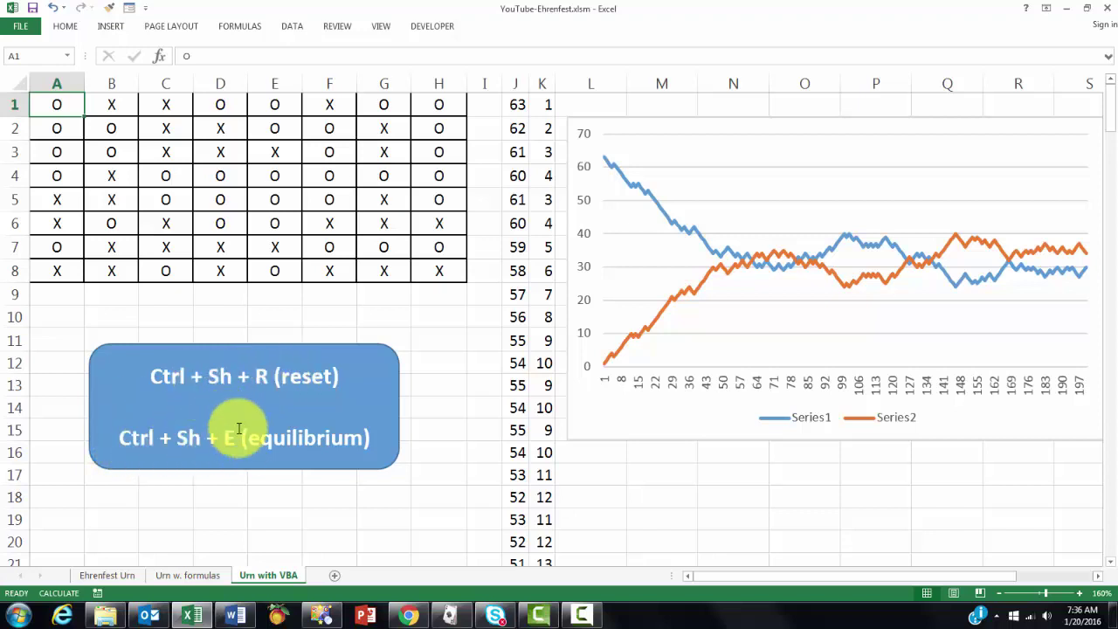
pyautogui.click(430, 28)
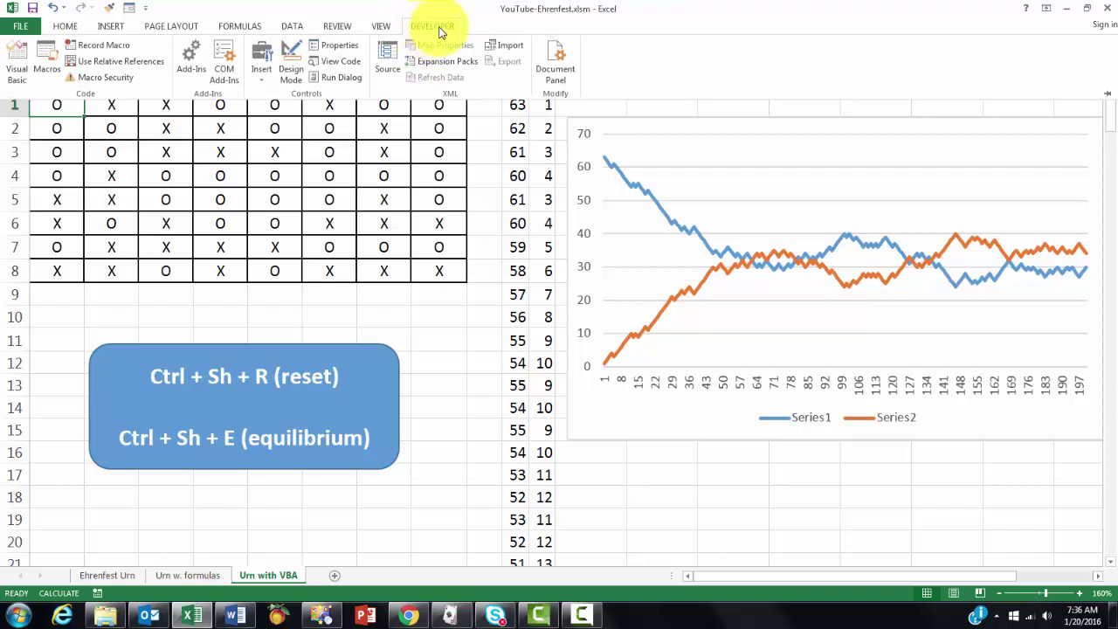
pyautogui.click(47, 61)
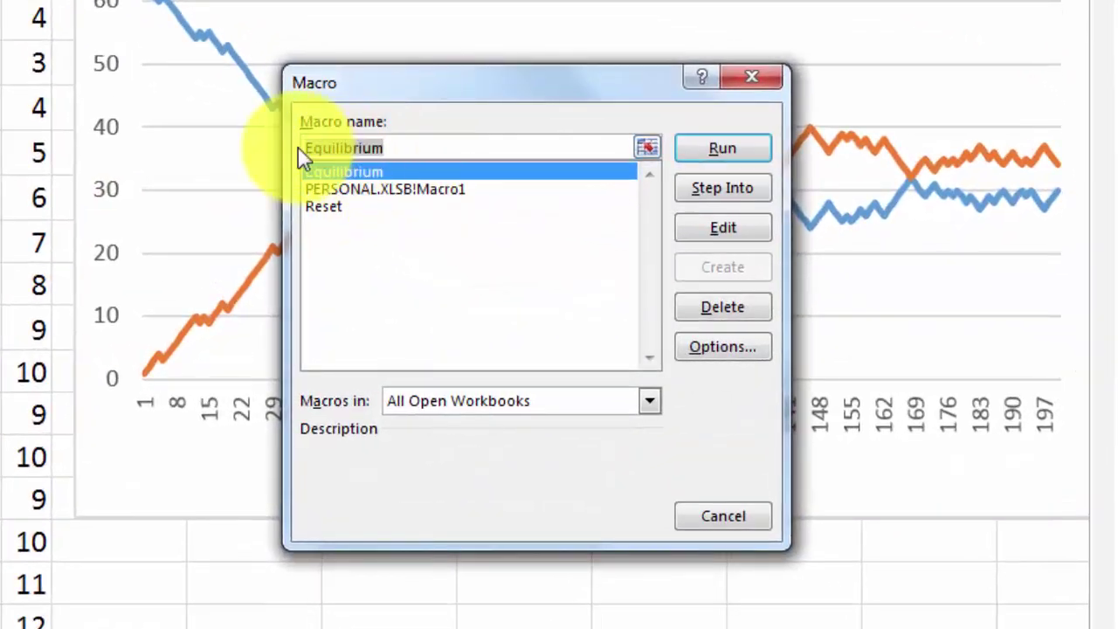
pyautogui.click(718, 349)
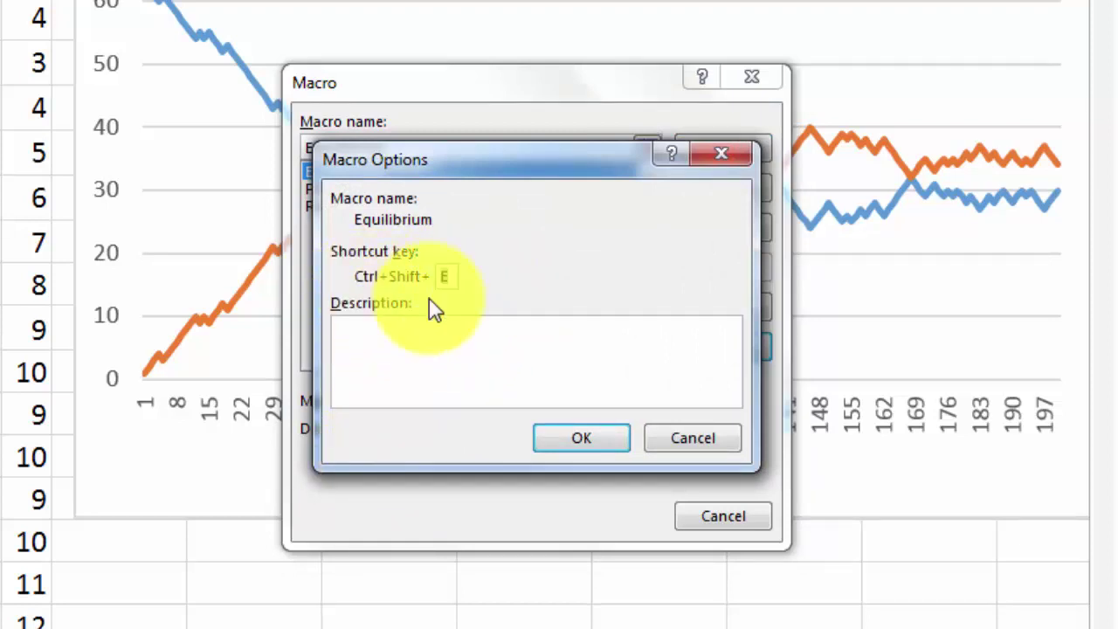
pyautogui.click(689, 437)
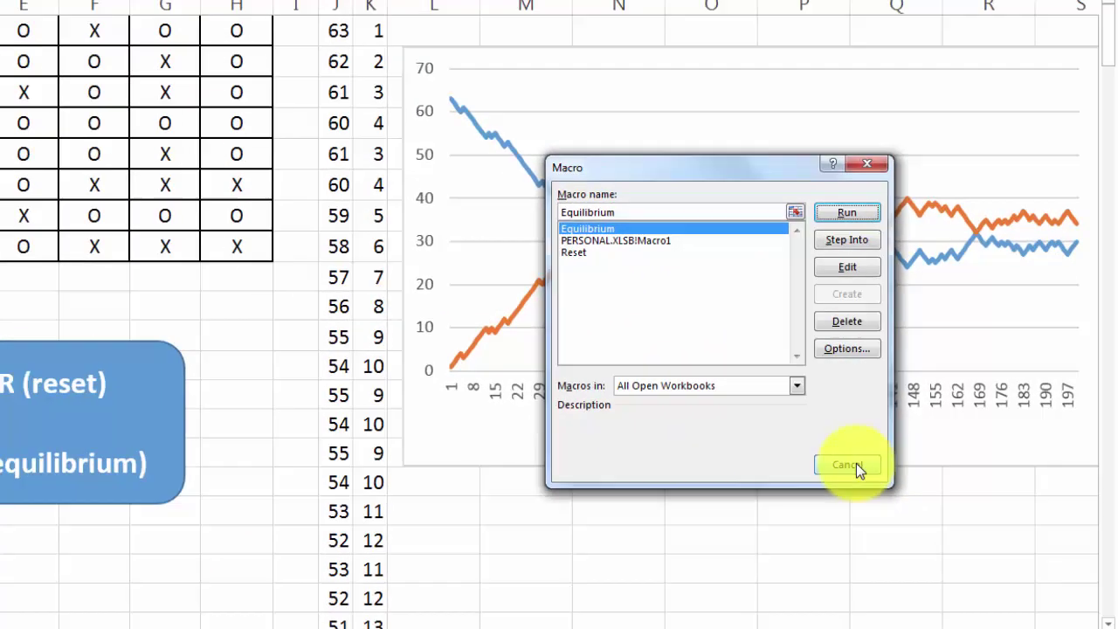
pyautogui.click(747, 524)
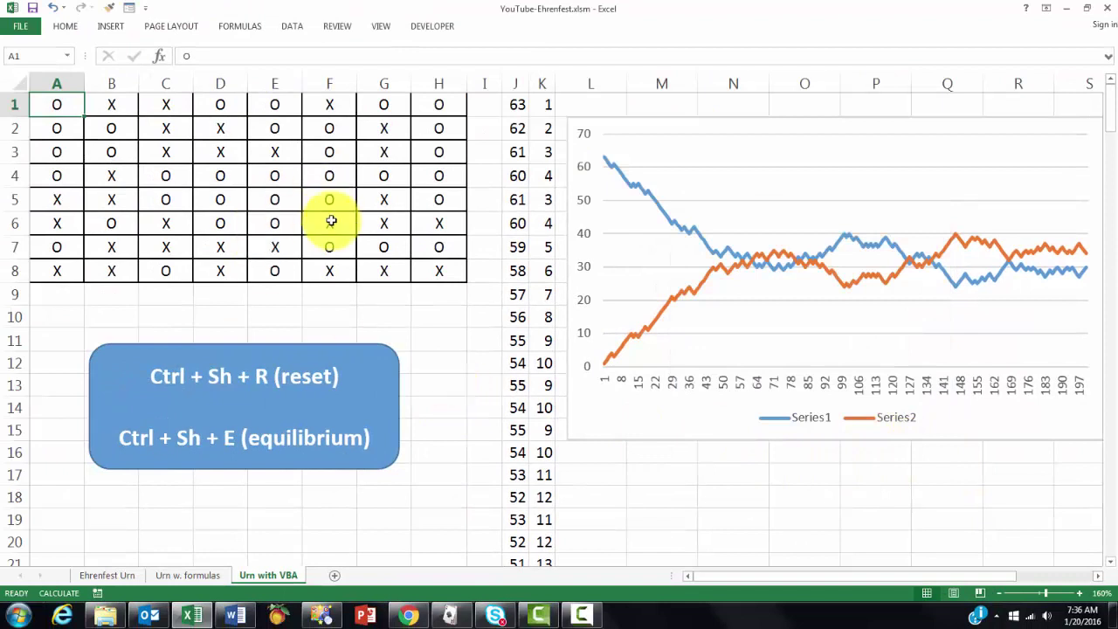
# Reset the board to all X with Ctrl+Shift+R, then run the Equilibrium macro with Ctrl+Shift+E.
pyautogui.hotkey('ctrl', 'shift', 'r')
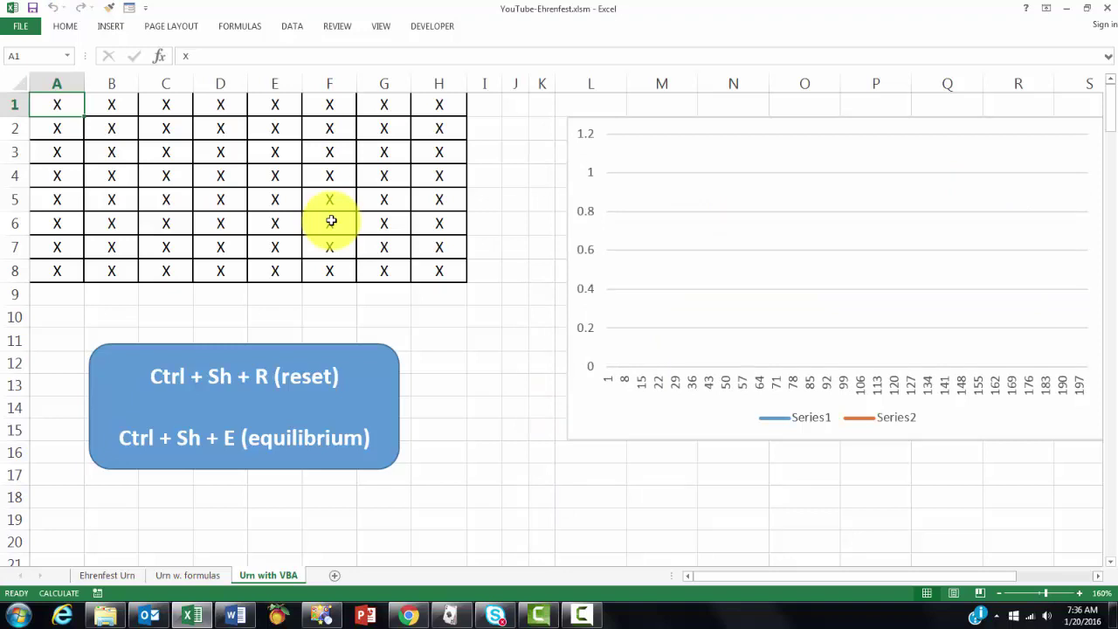
pyautogui.hotkey('ctrl', 'shift', 'e')
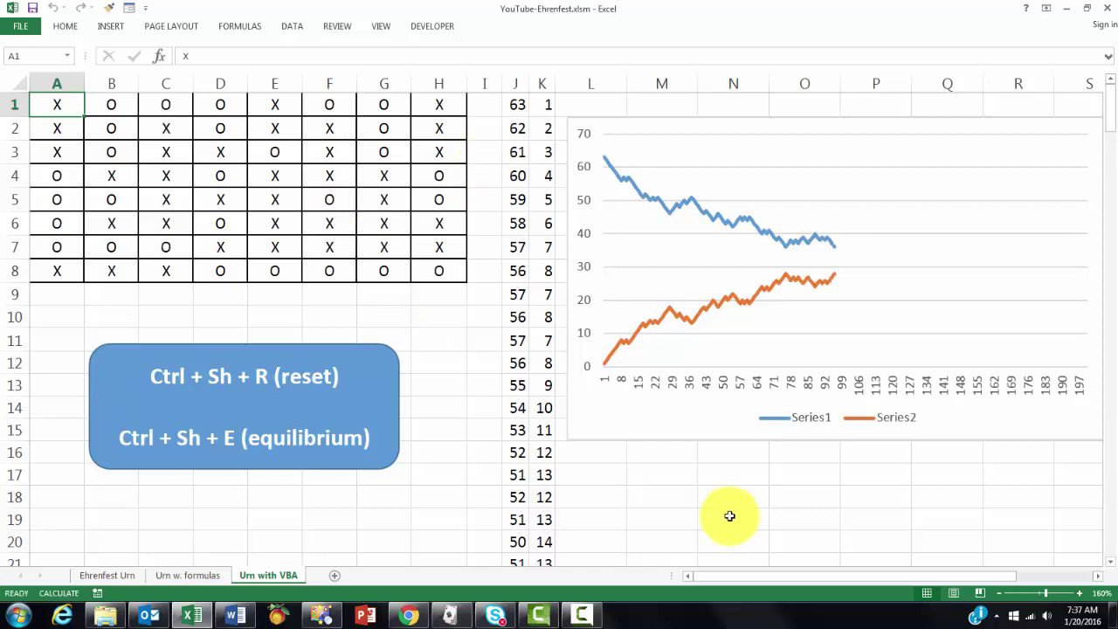
pyautogui.hotkey('alt', 'F11')
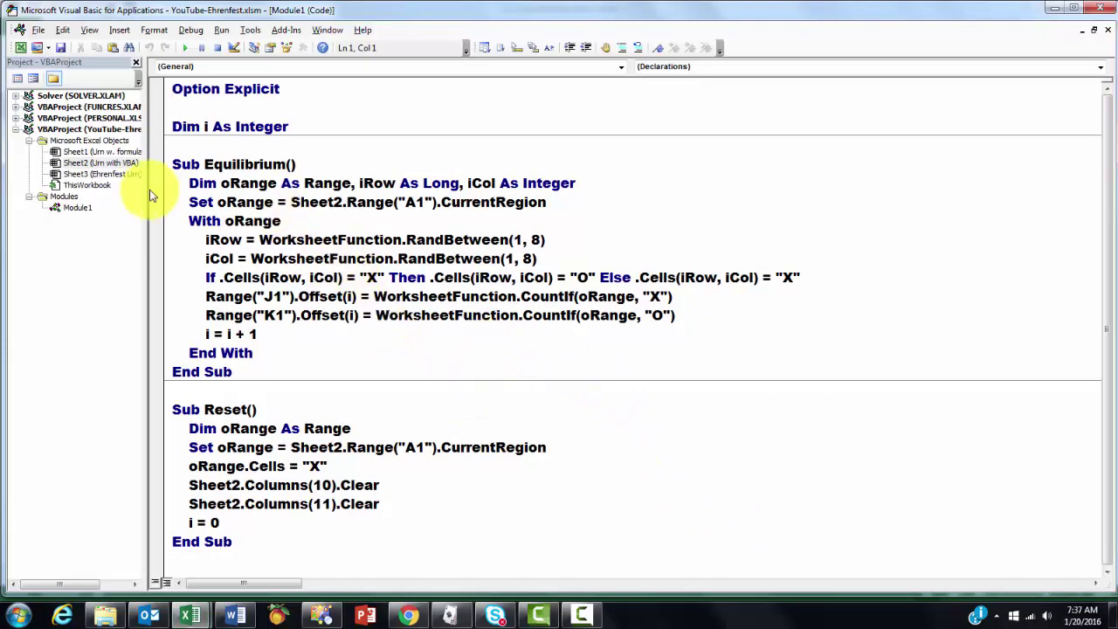
pyautogui.click(119, 30)
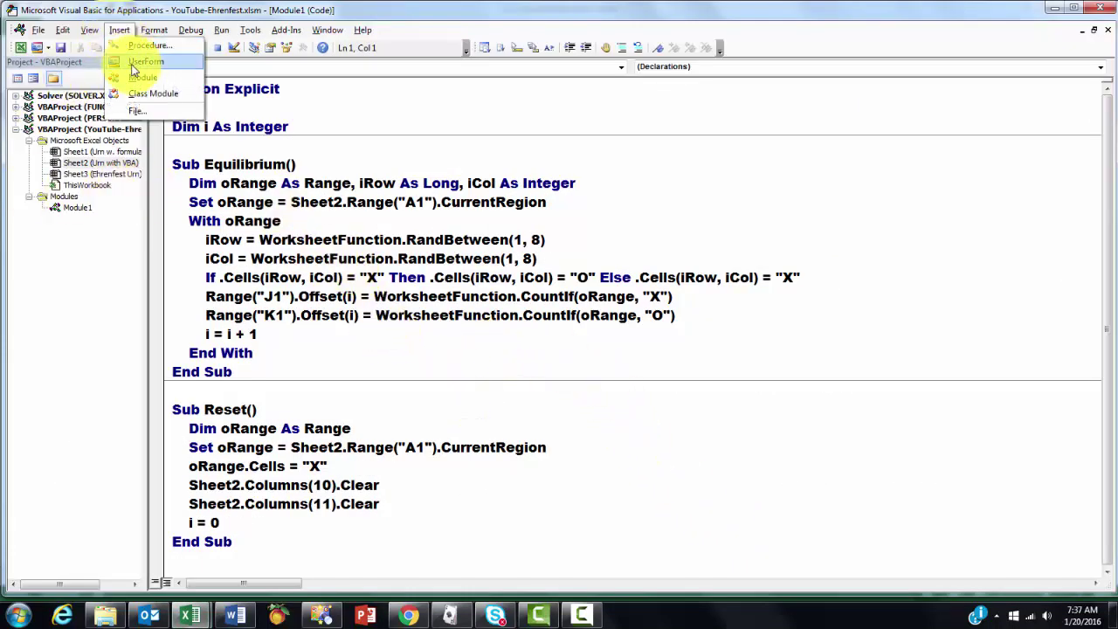
pyautogui.click(524, 334)
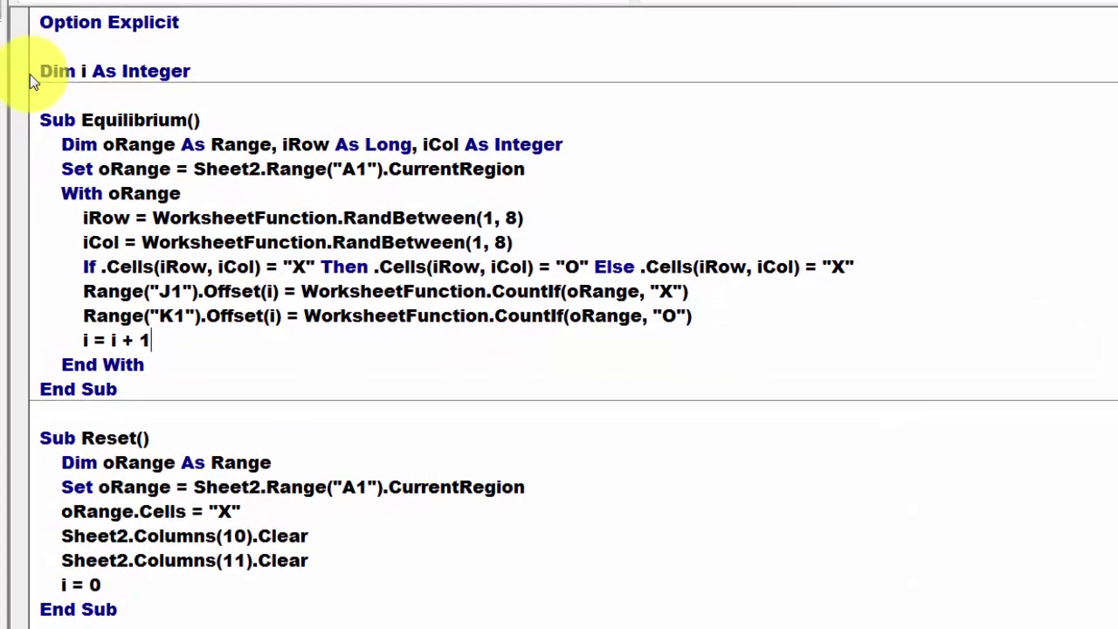
pyautogui.click(29, 79)
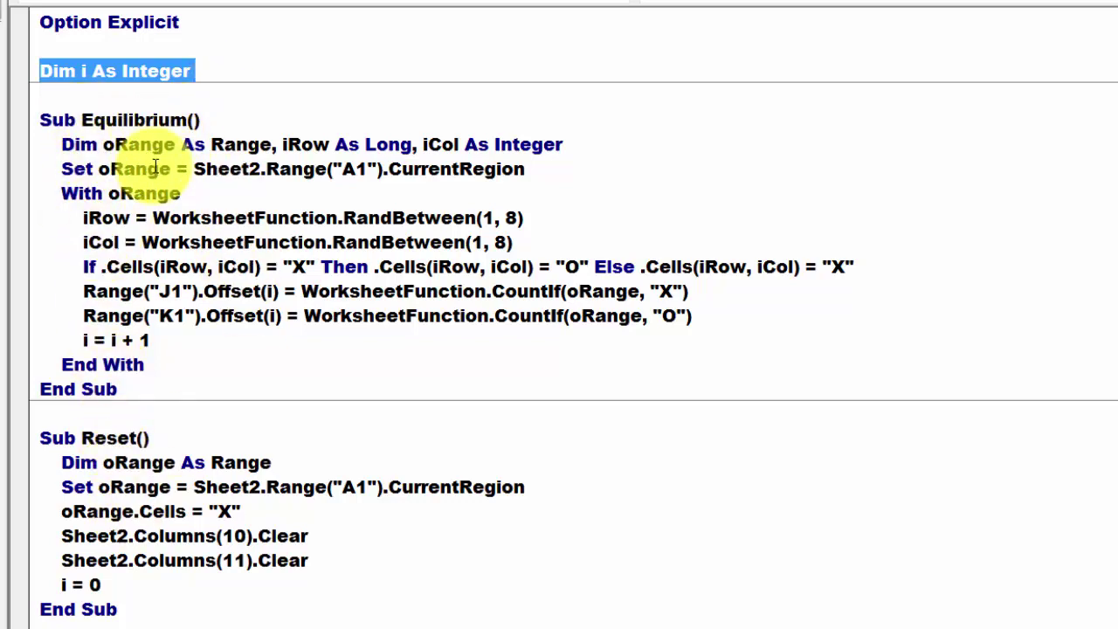
pyautogui.doubleClick(163, 120)
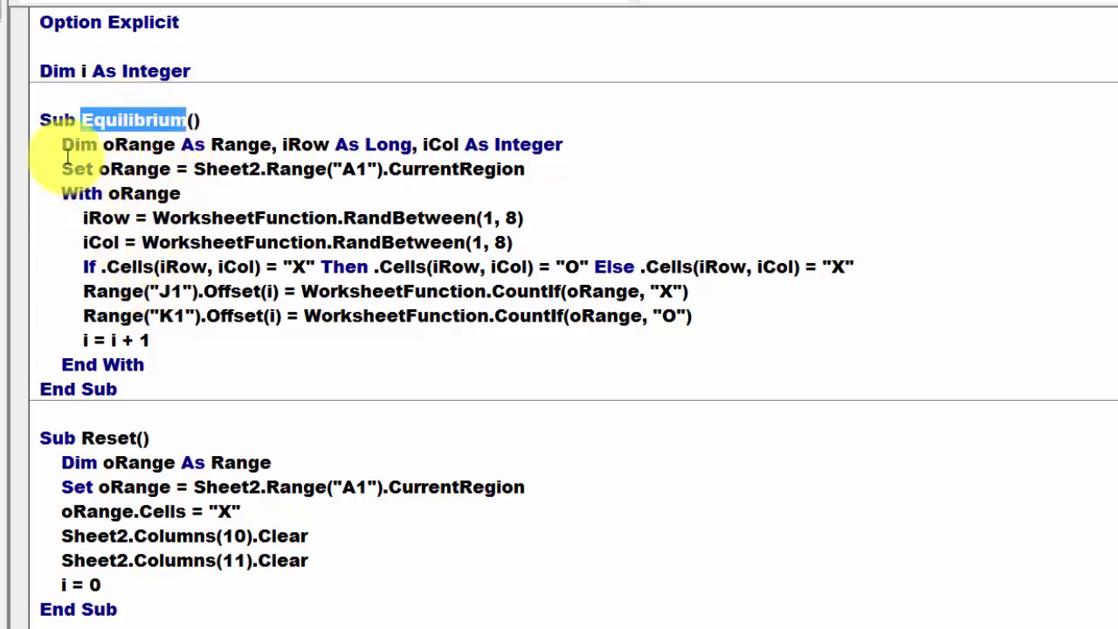
pyautogui.click(29, 149)
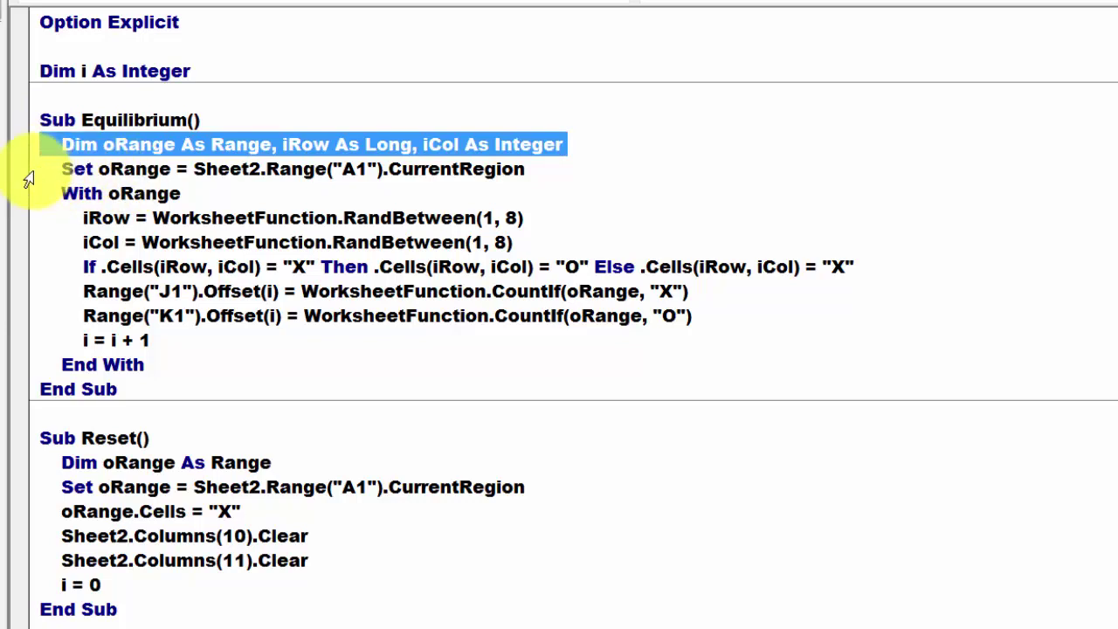
pyautogui.click(27, 172)
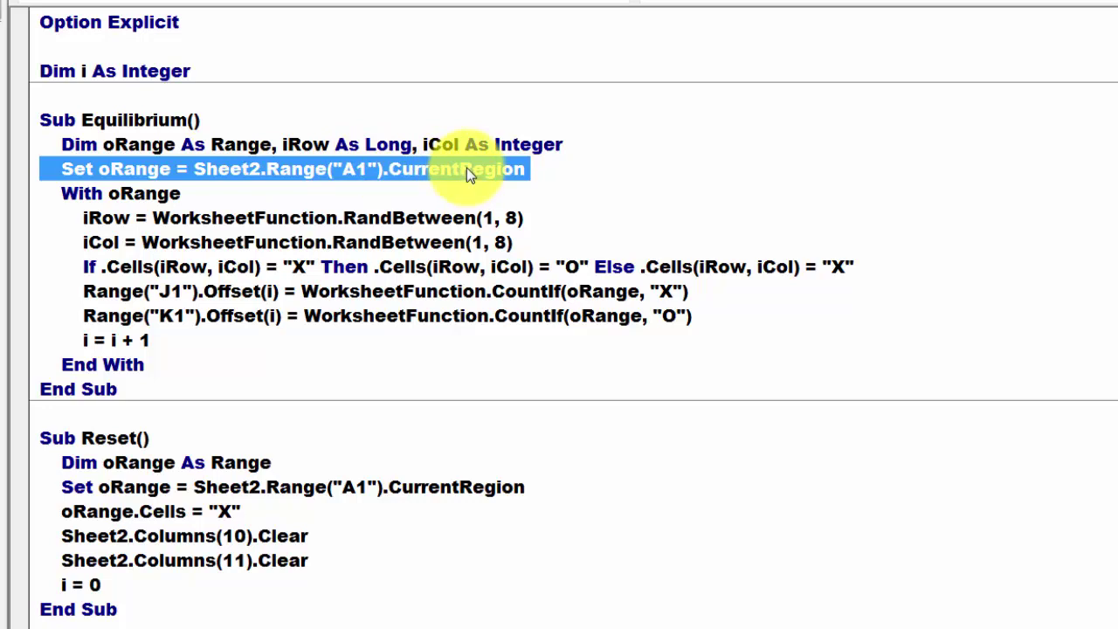
pyautogui.click(29, 195)
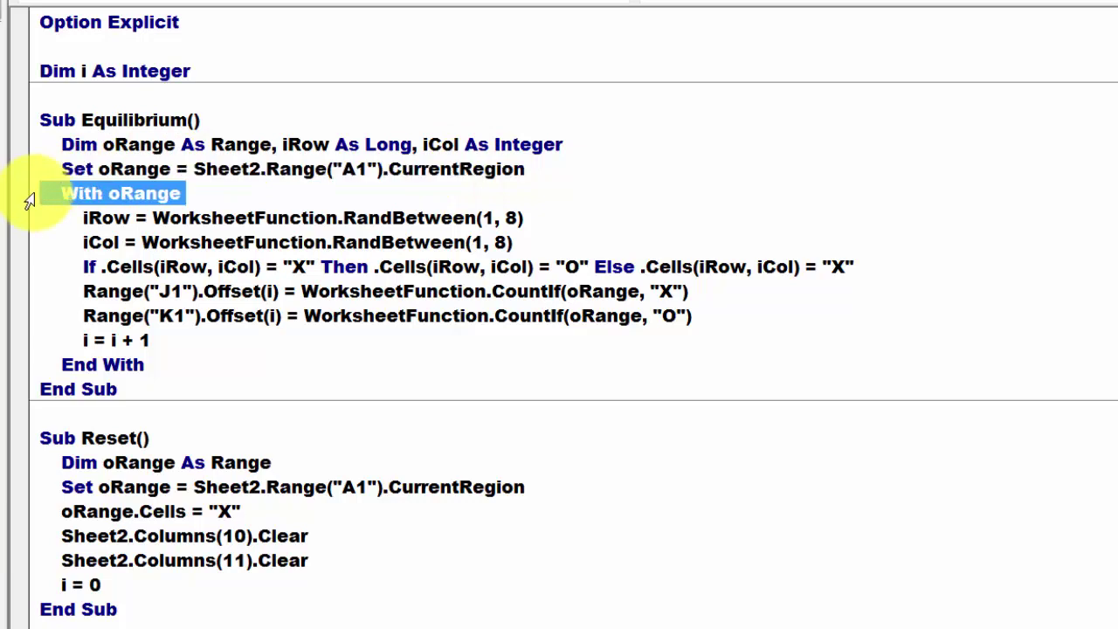
pyautogui.click(28, 366)
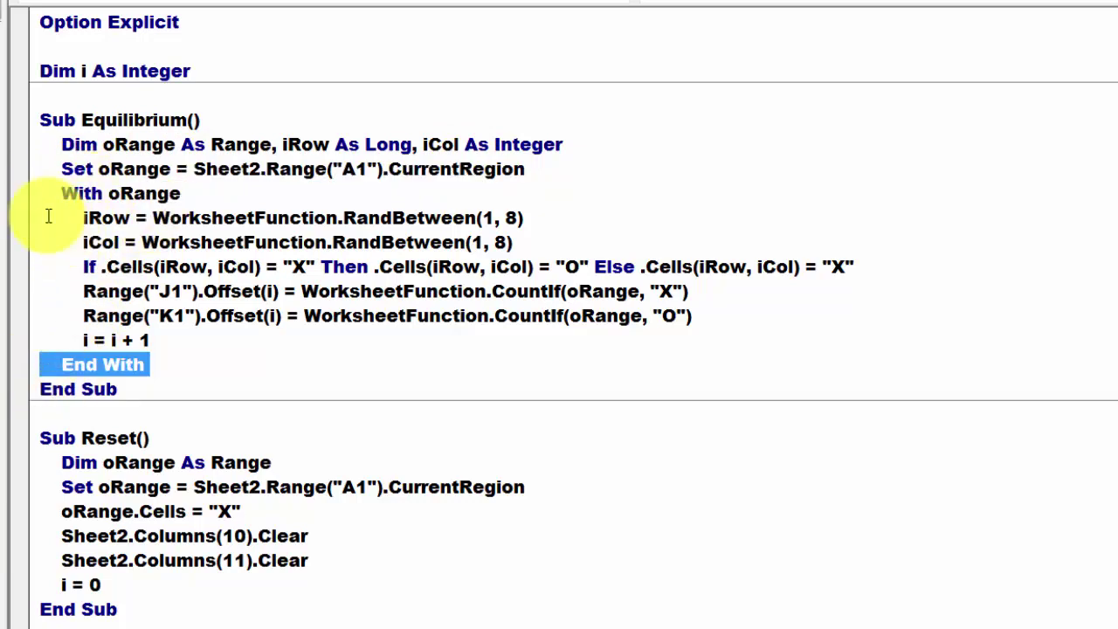
pyautogui.doubleClick(96, 217)
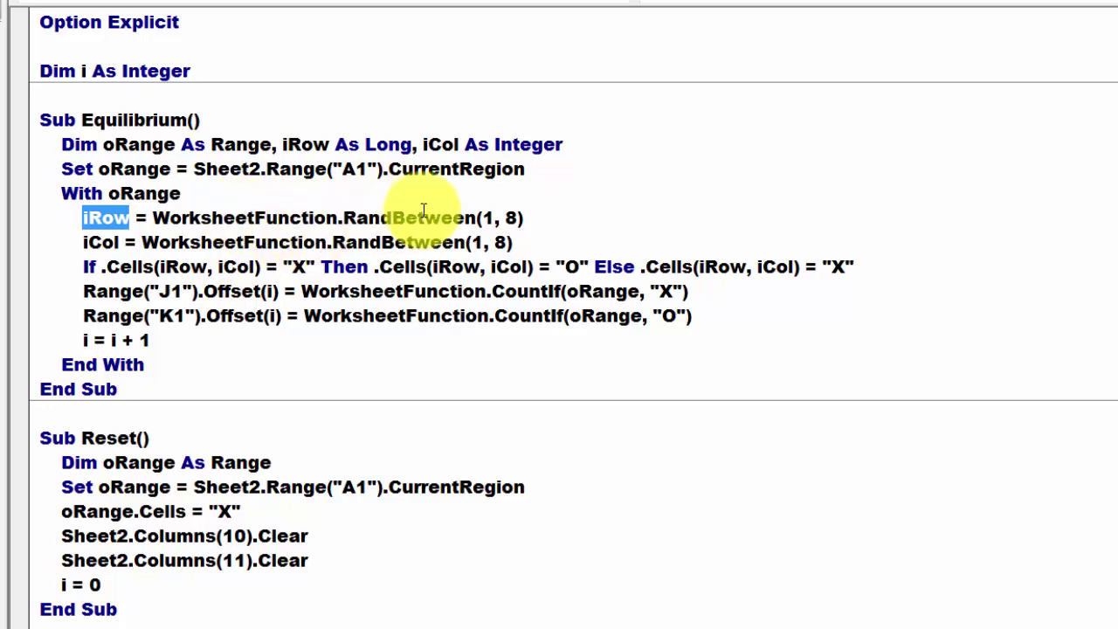
pyautogui.doubleClick(99, 242)
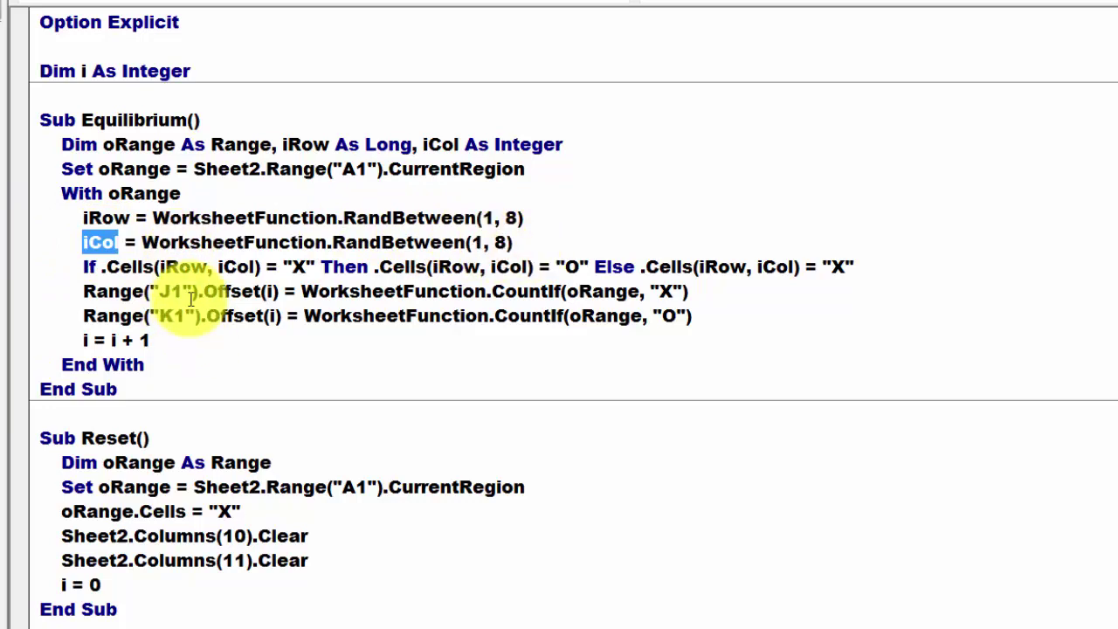
pyautogui.click(29, 276)
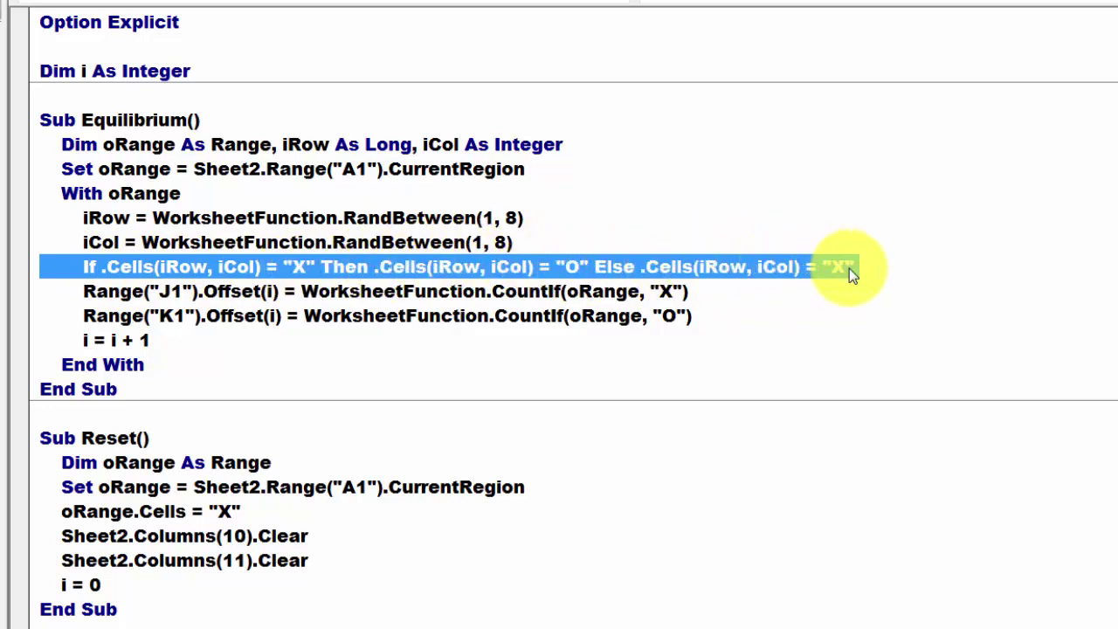
pyautogui.click(29, 298)
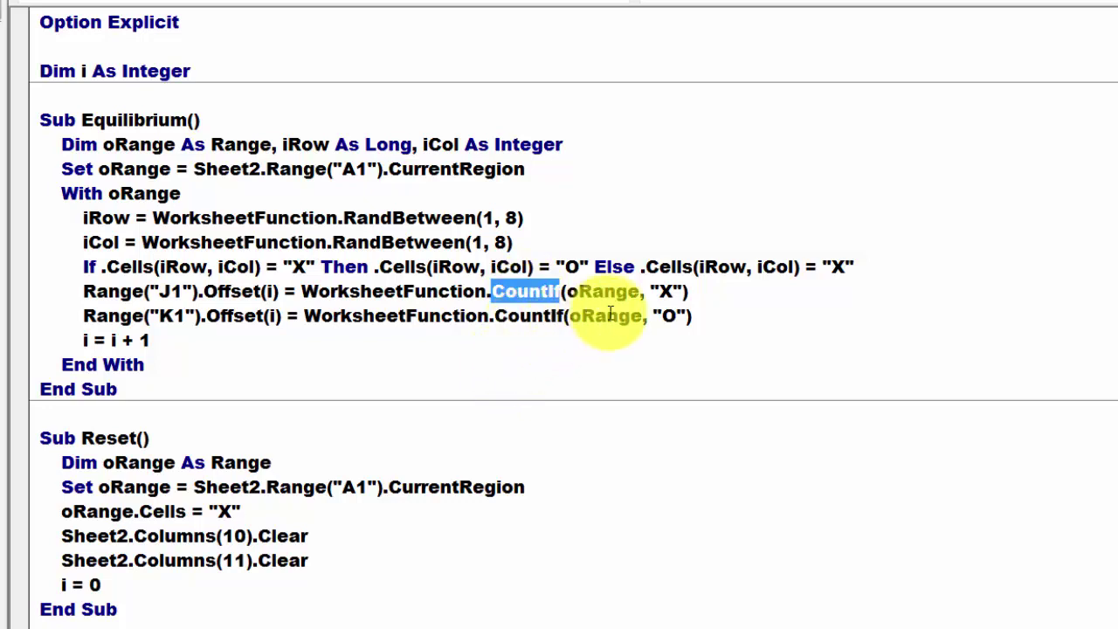
pyautogui.doubleClick(666, 291)
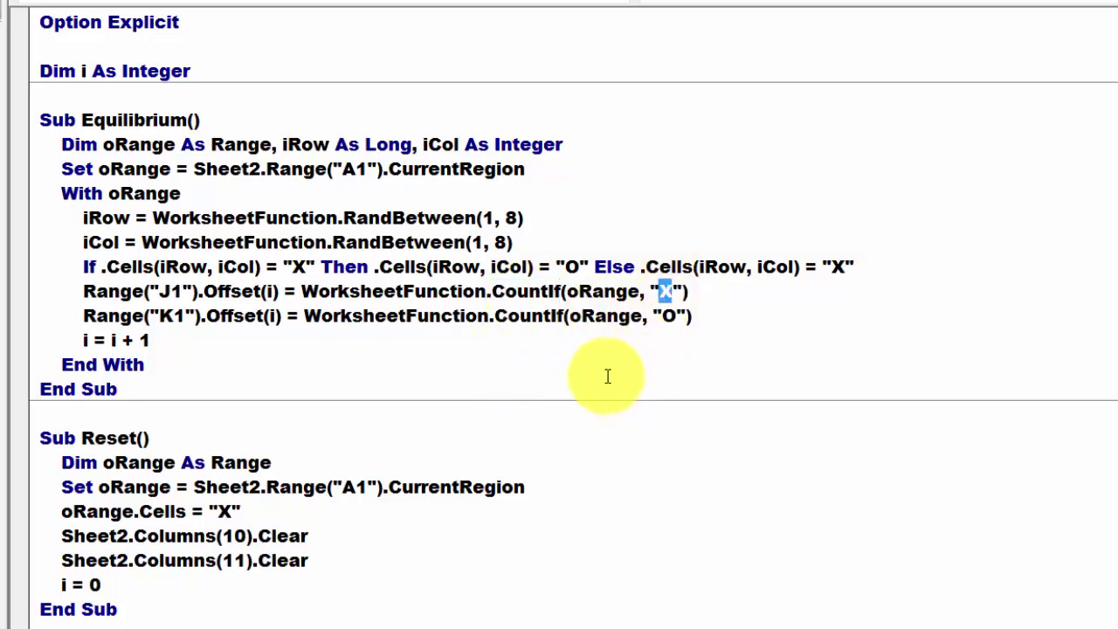
pyautogui.doubleClick(522, 316)
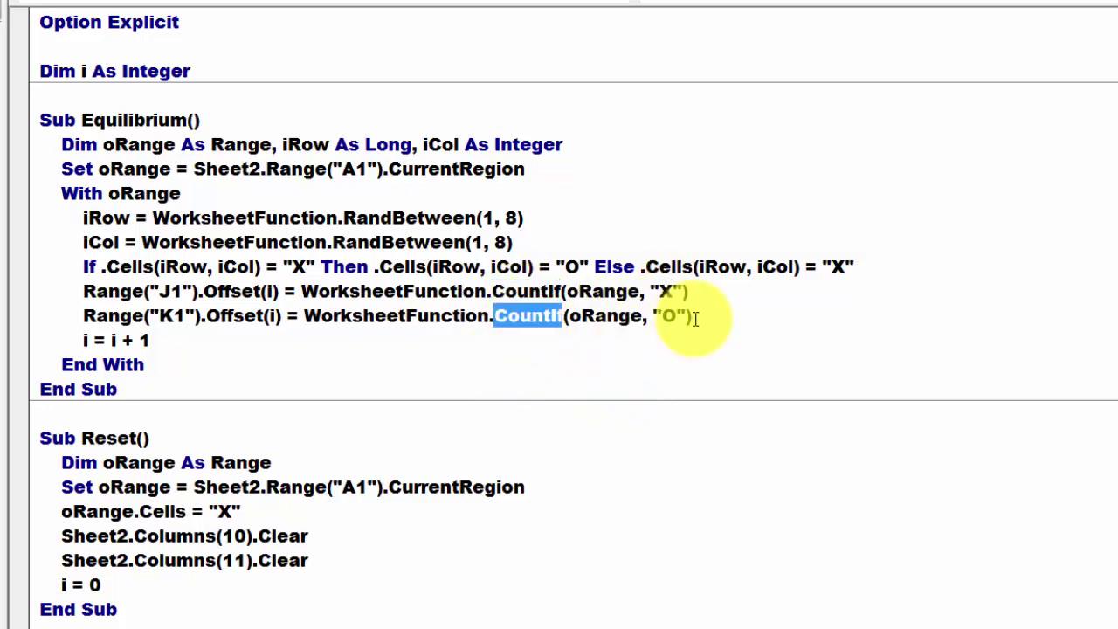
pyautogui.doubleClick(667, 316)
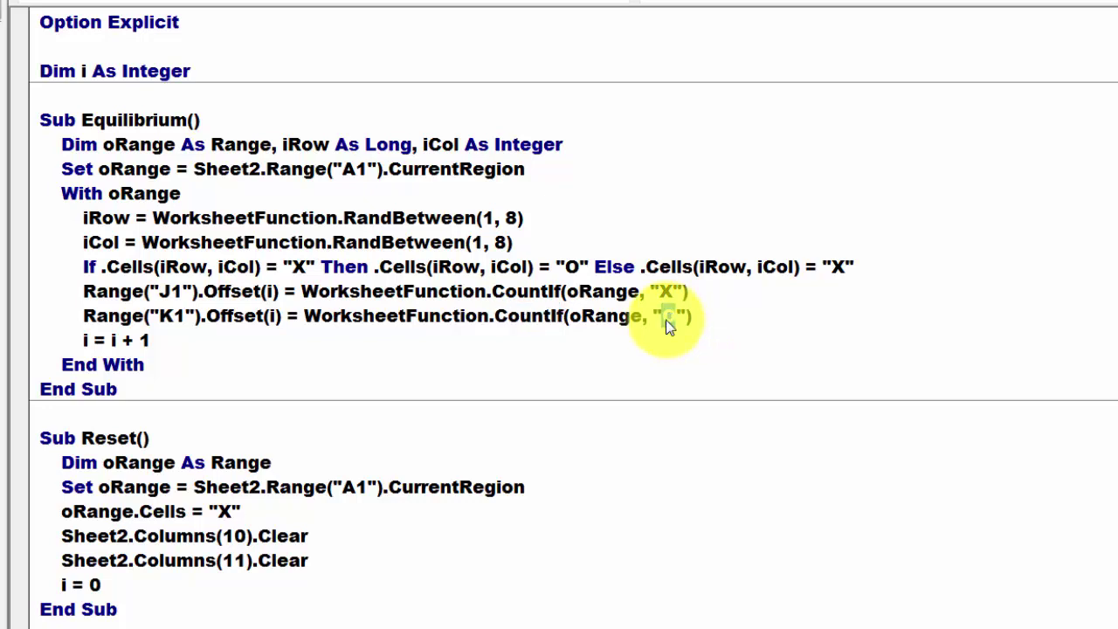
pyautogui.click(29, 350)
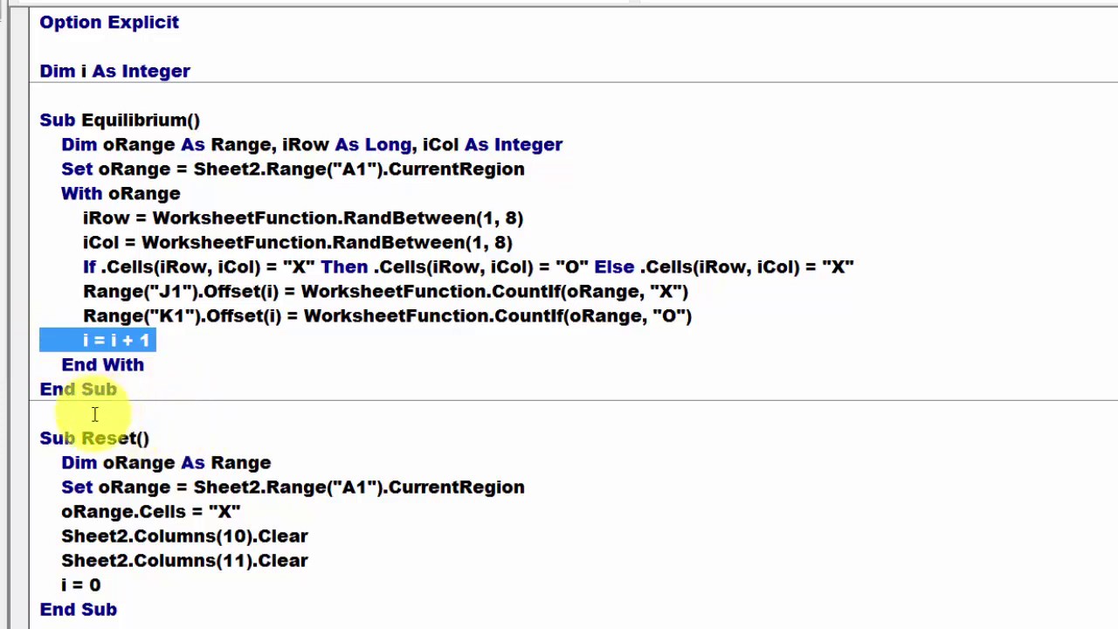
pyautogui.doubleClick(108, 437)
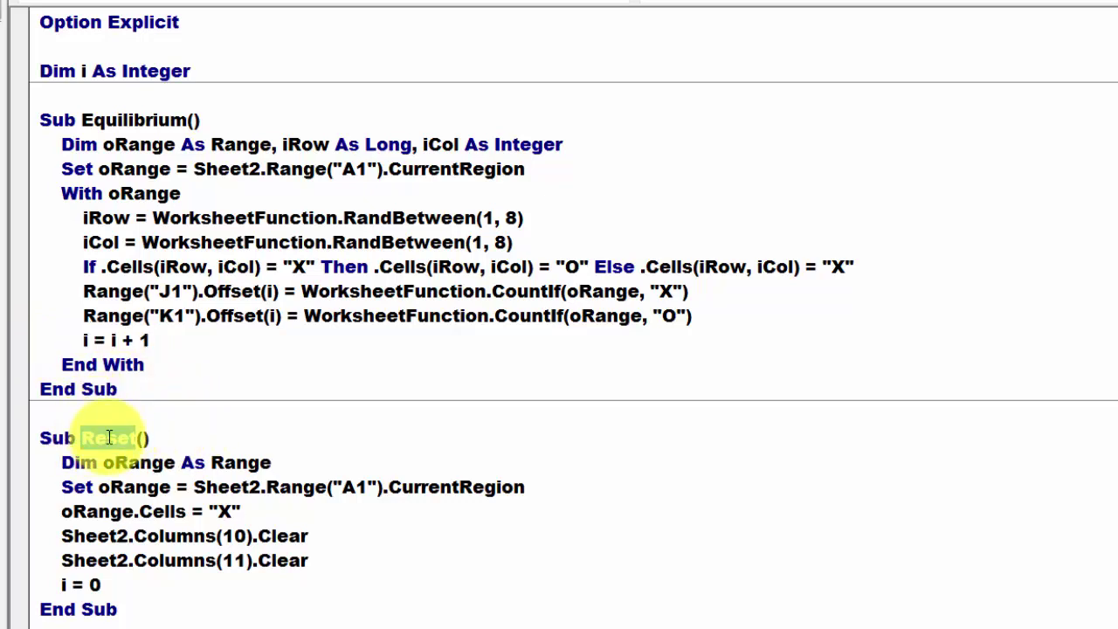
pyautogui.click(31, 469)
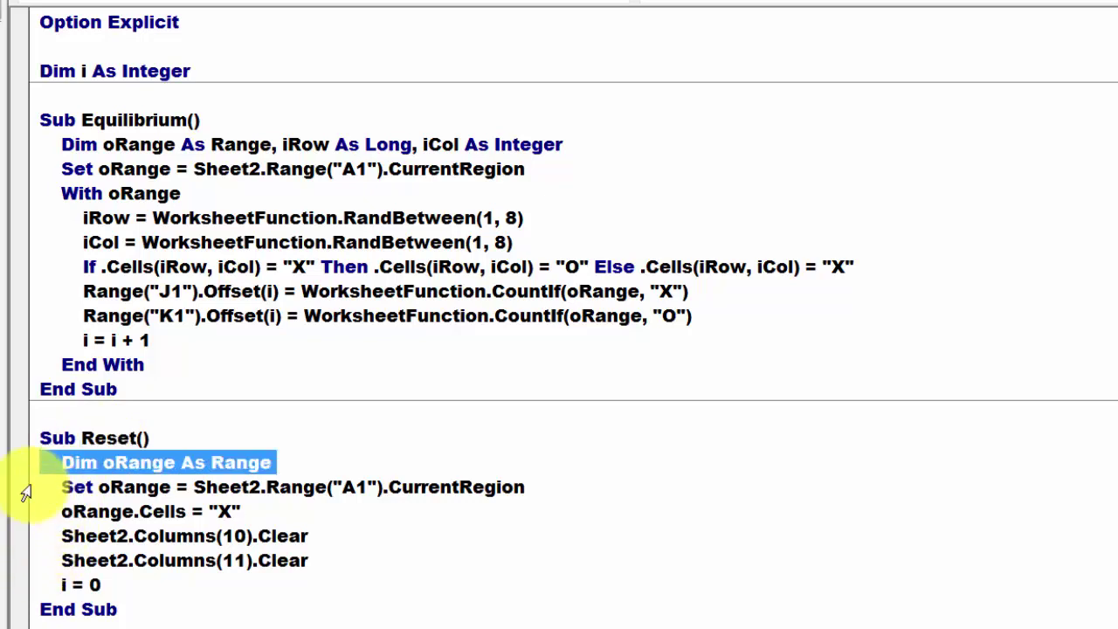
pyautogui.click(26, 489)
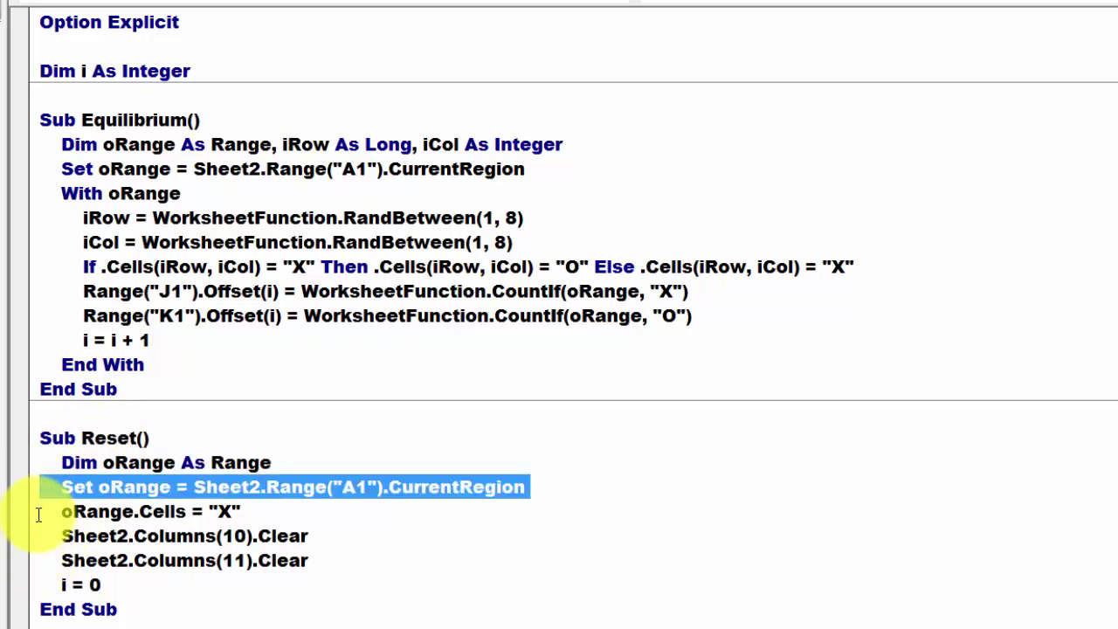
pyautogui.click(26, 517)
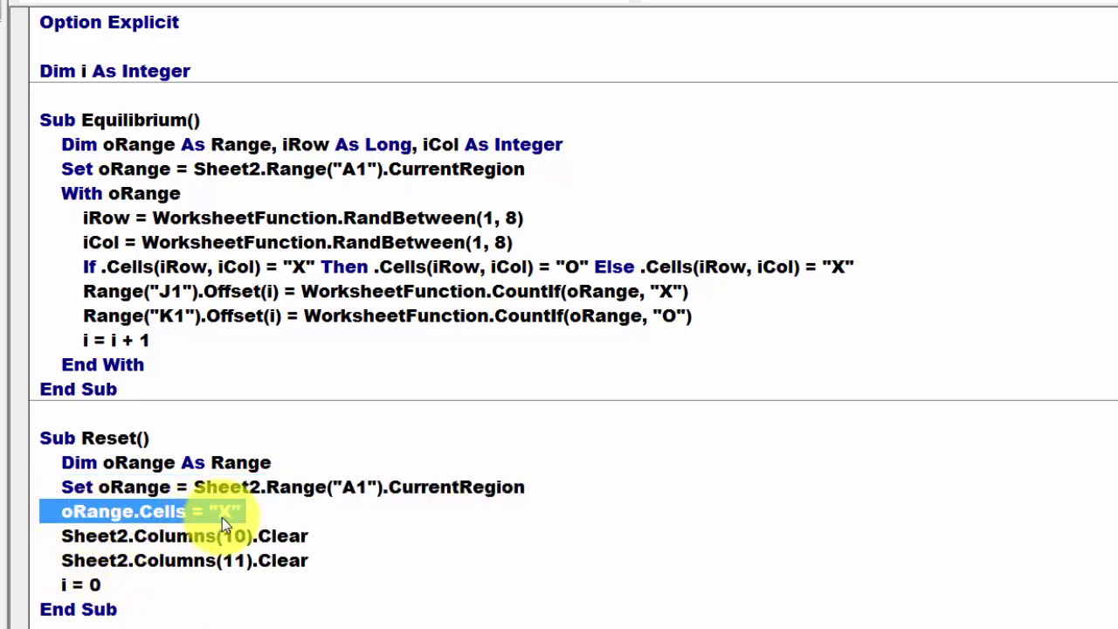
pyautogui.click(29, 536)
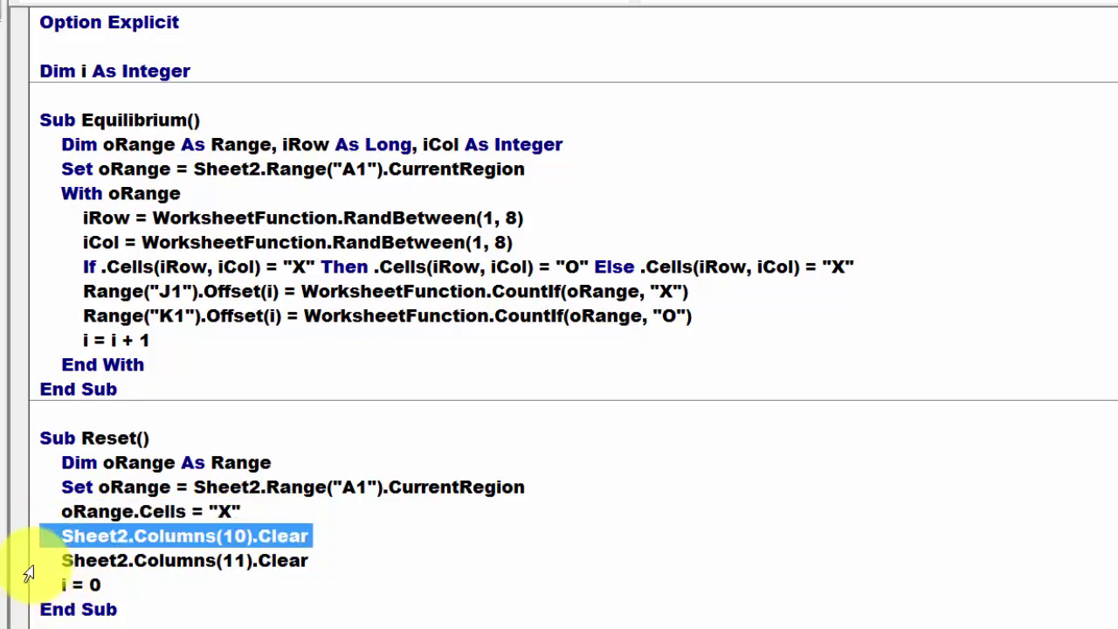
pyautogui.click(28, 564)
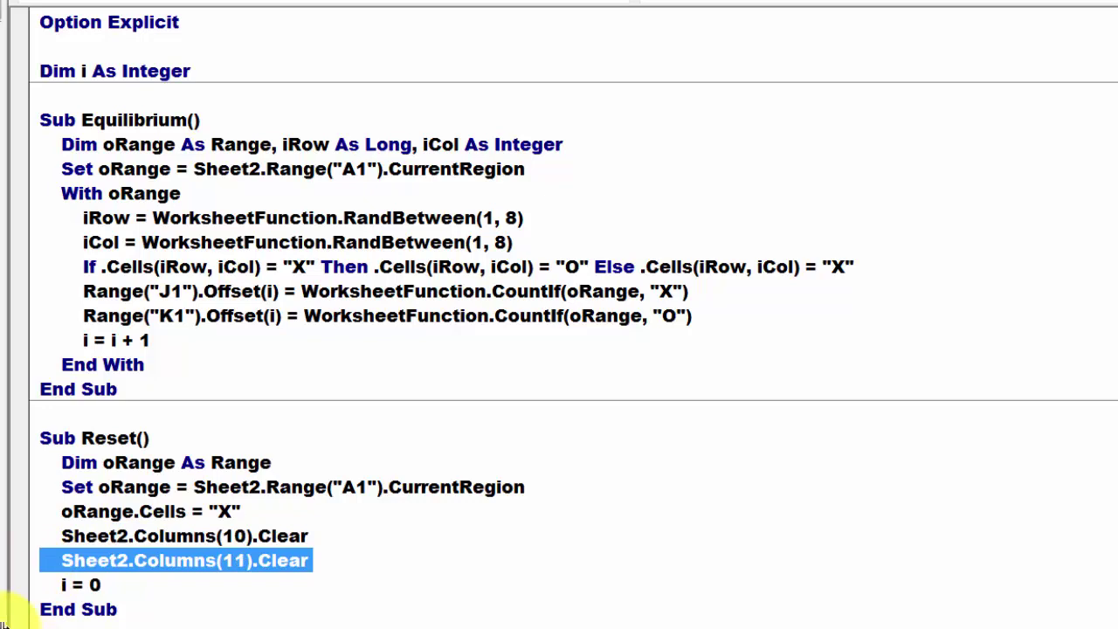
pyautogui.click(28, 587)
# Bring the Excel workbook with the urn board back to the front from the taskbar.
pyautogui.moveTo(120, 627)
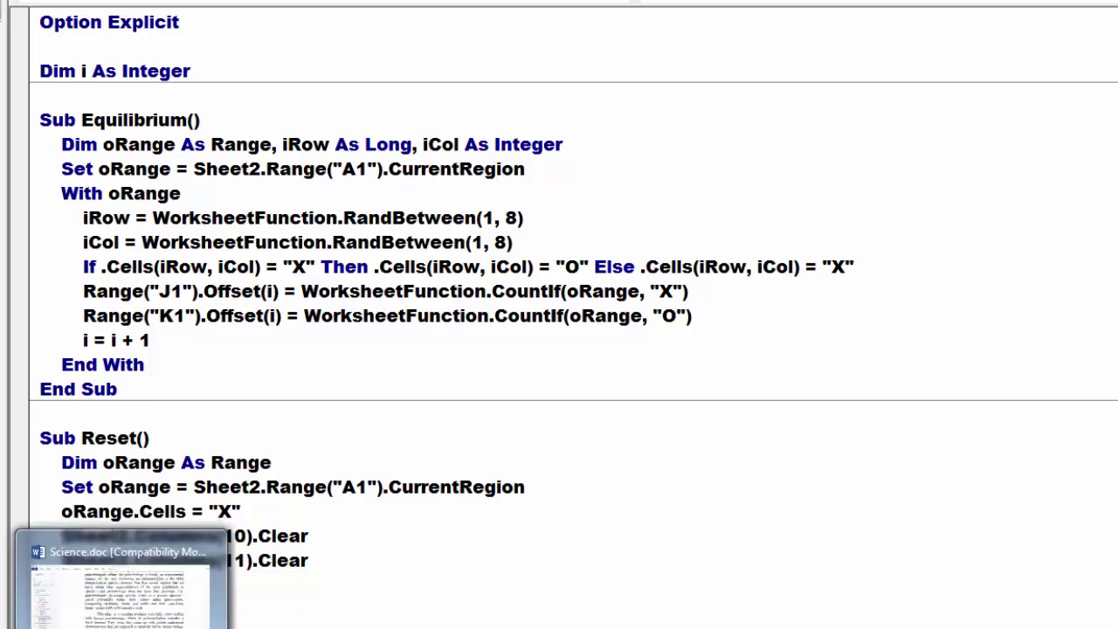
pyautogui.click(62, 599)
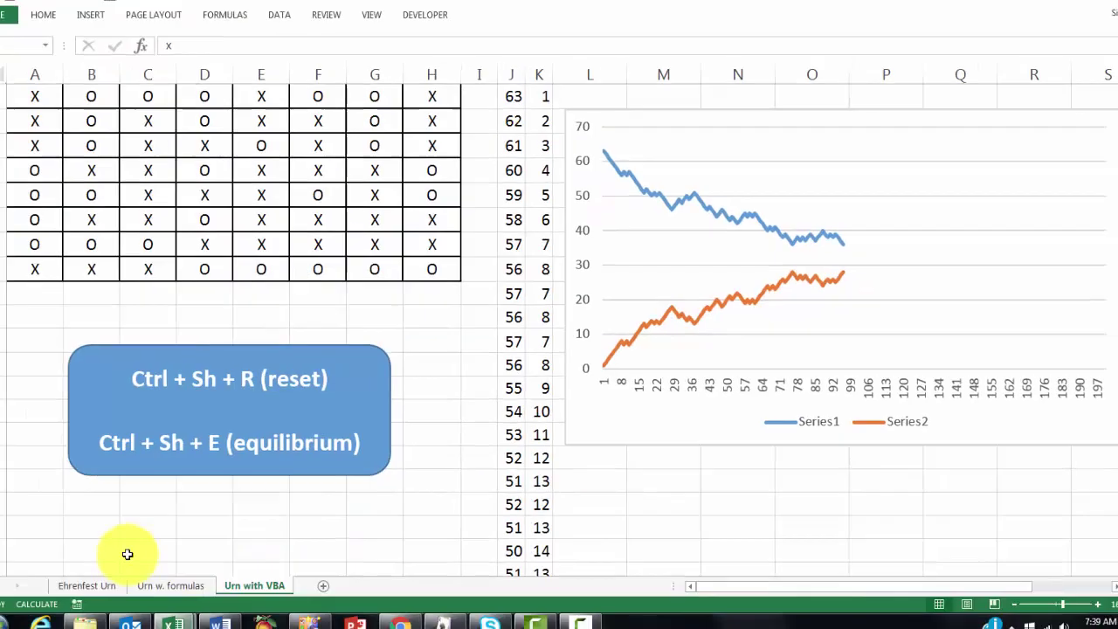